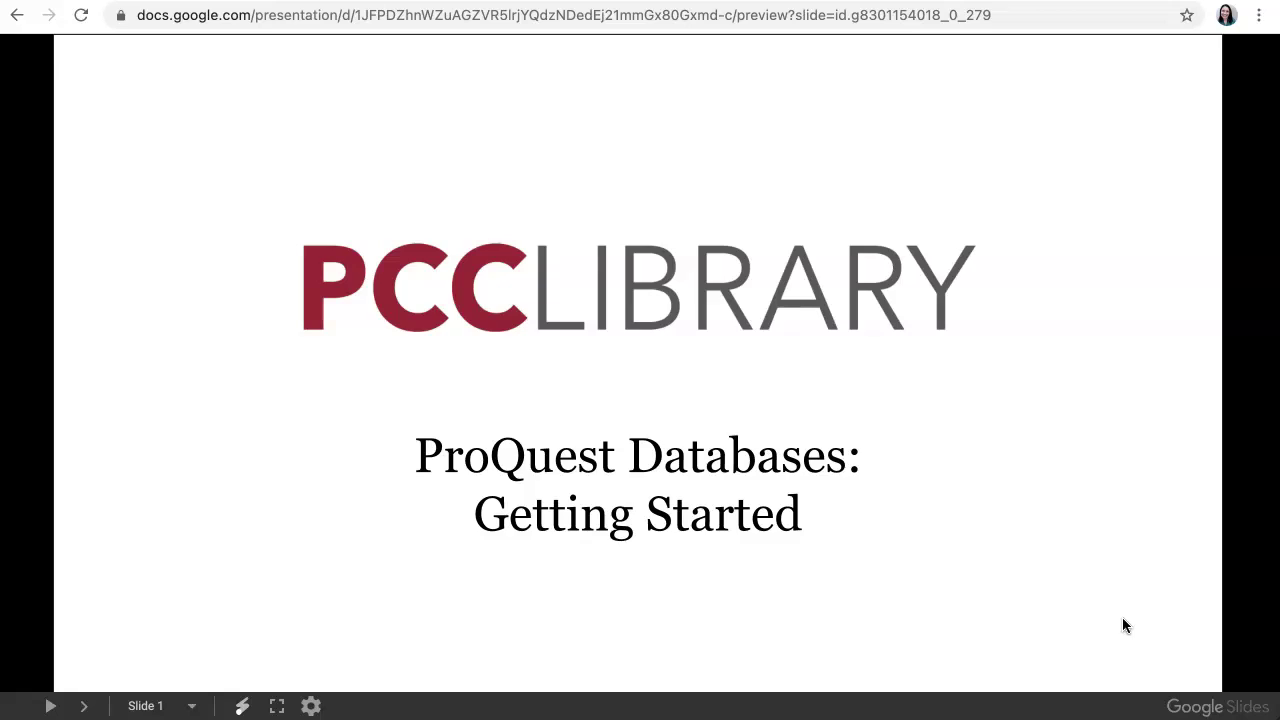
Step: Advance the slideshow past the title and overview slides to slide 3, About ProQuest
{"action": "left_click", "coordinate": [1124, 626]}
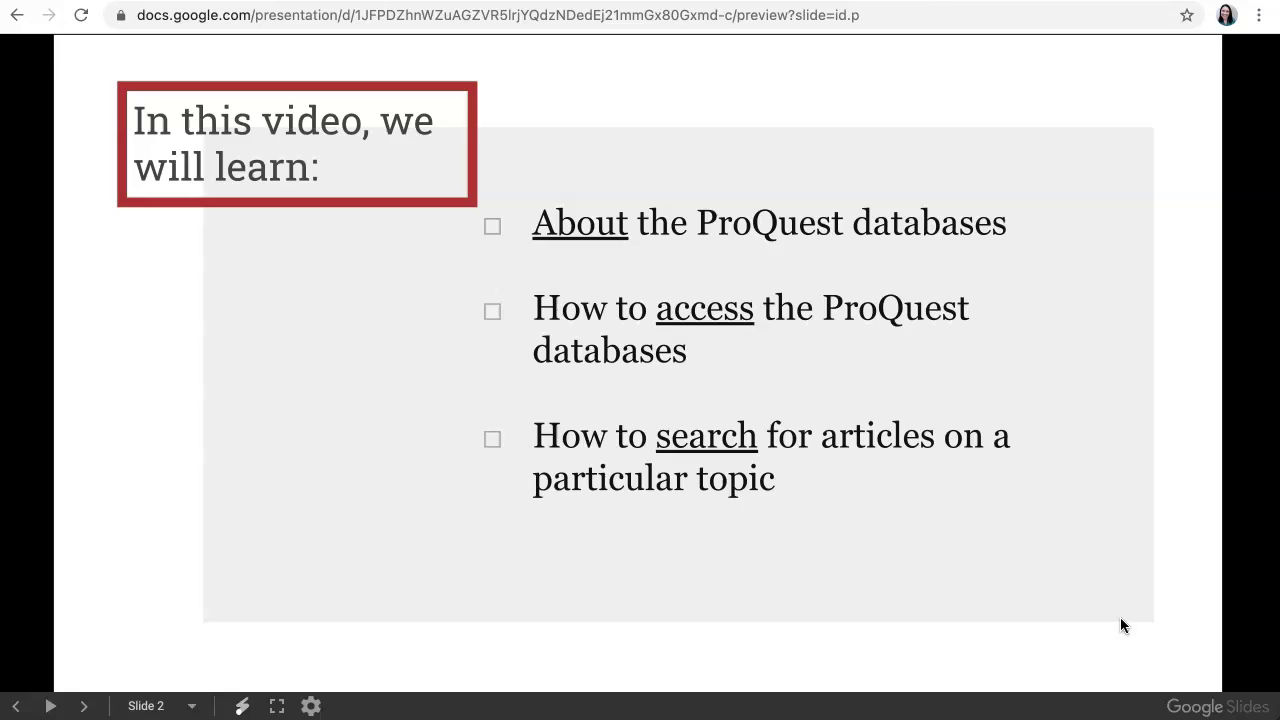
{"action": "key", "text": "Right"}
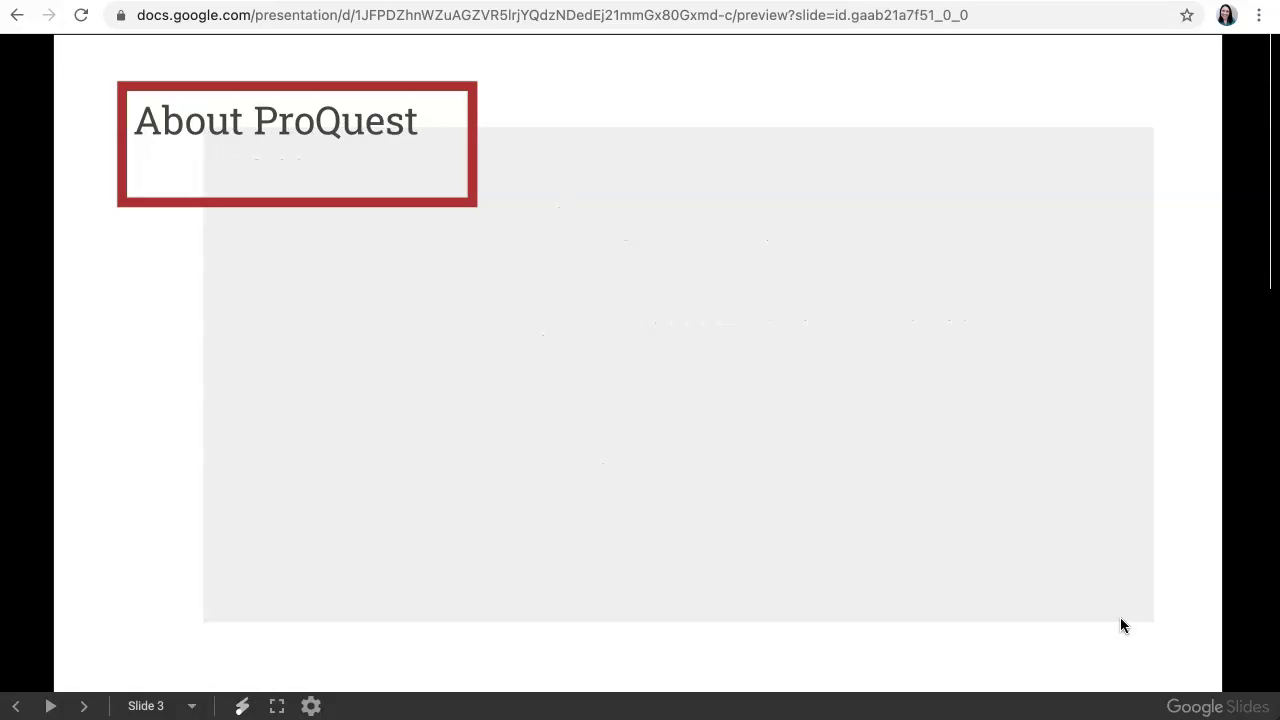
Step: Reveal the About ProQuest source bullets: Magazines, Newspapers, and Scholarly, peer-reviewed journals
{"action": "key", "text": "Right"}
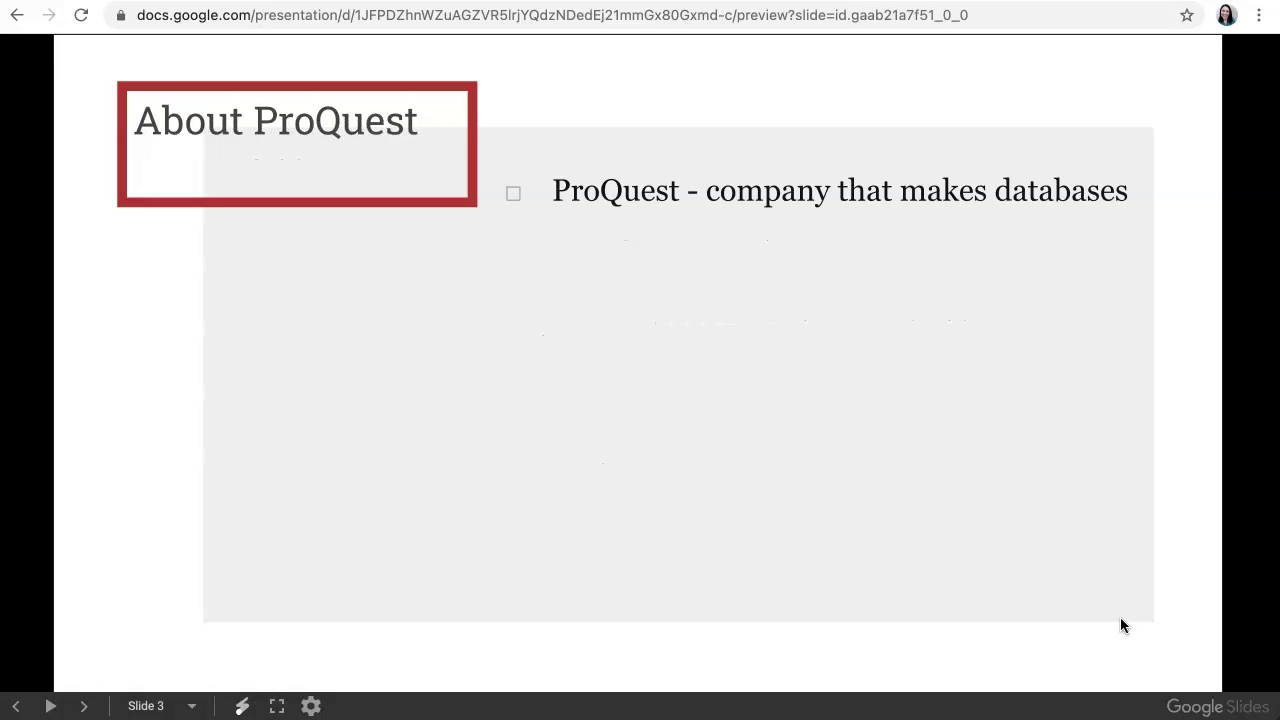
{"action": "key", "text": "Right"}
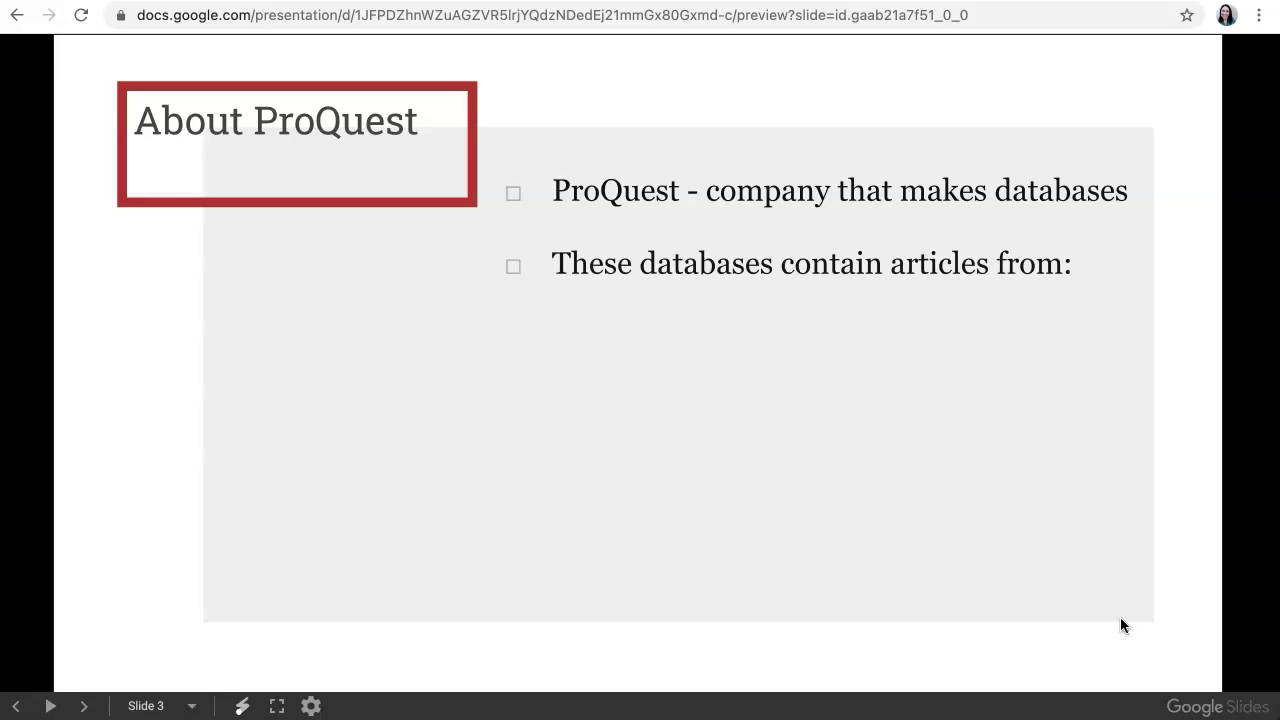
{"action": "key", "text": "Right"}
{"action": "key", "text": "Right"}
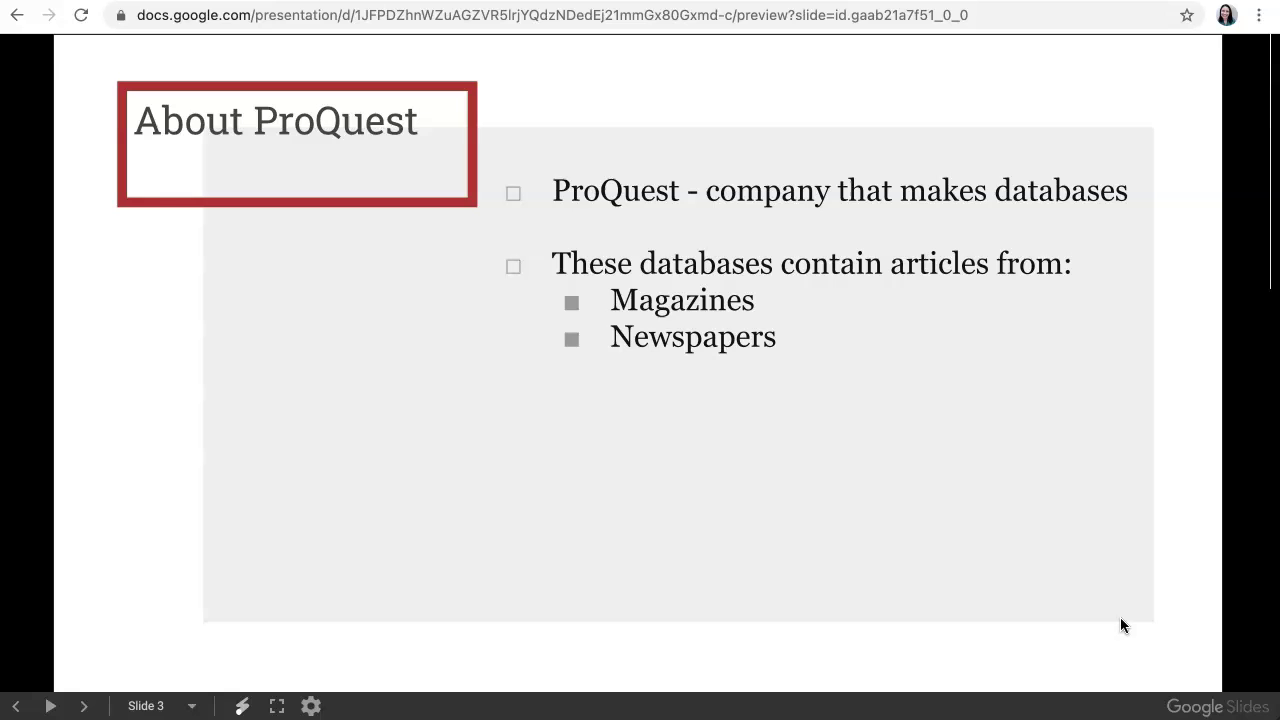
{"action": "key", "text": "Right"}
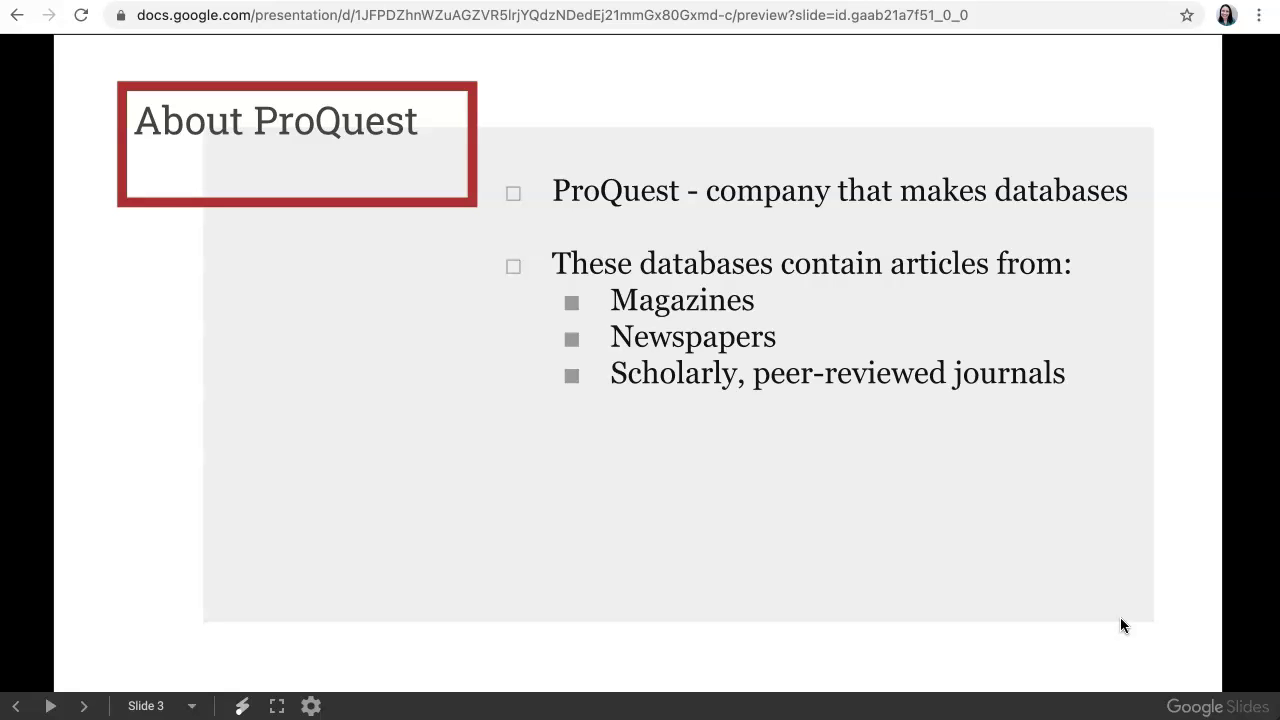
{"action": "key", "text": "Right"}
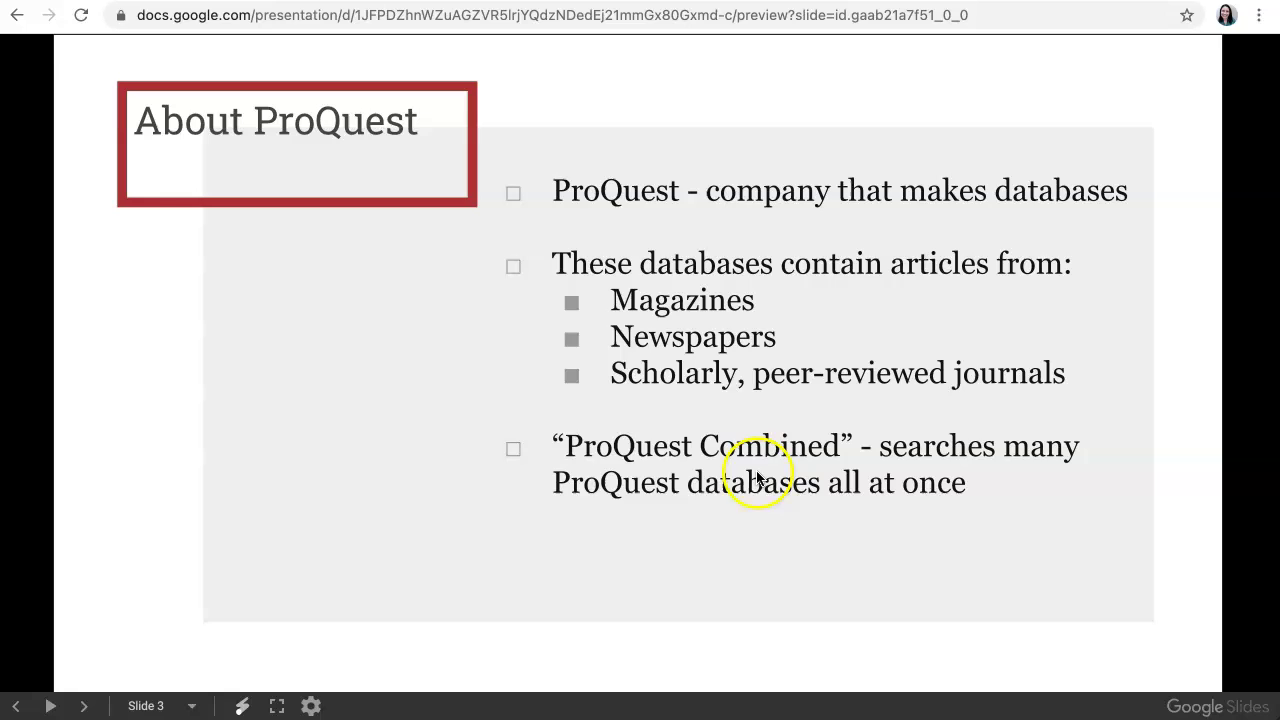
Step: Reveal 'Free to PCC students!', then follow the pasadena.edu/library link on the Access slide
{"action": "left_click", "coordinate": [1012, 556]}
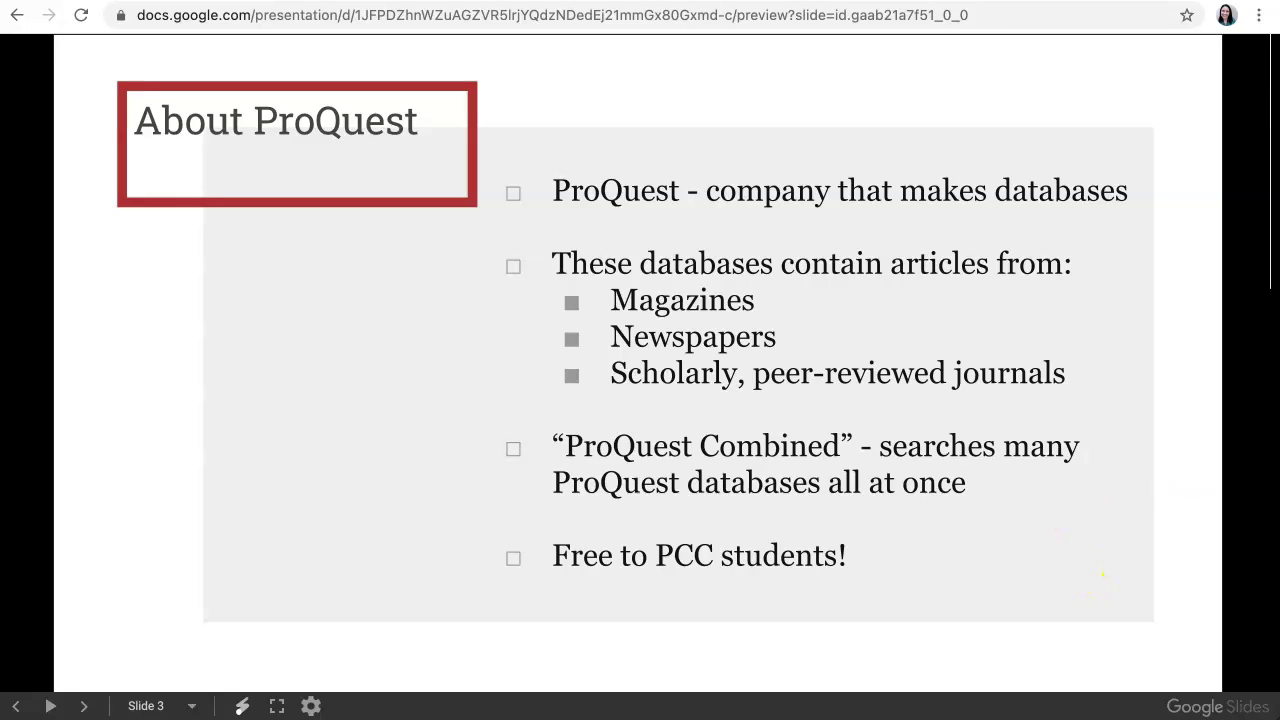
{"action": "key", "text": "Right"}
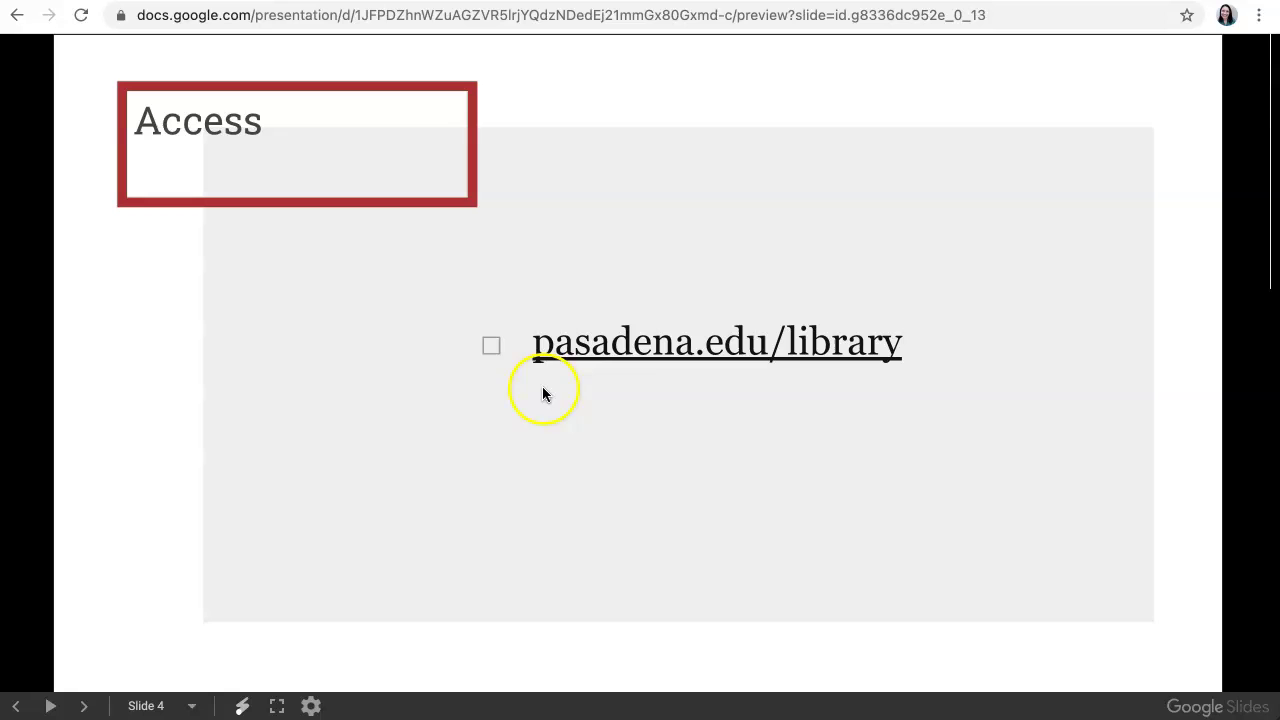
{"action": "left_click", "coordinate": [664, 346]}
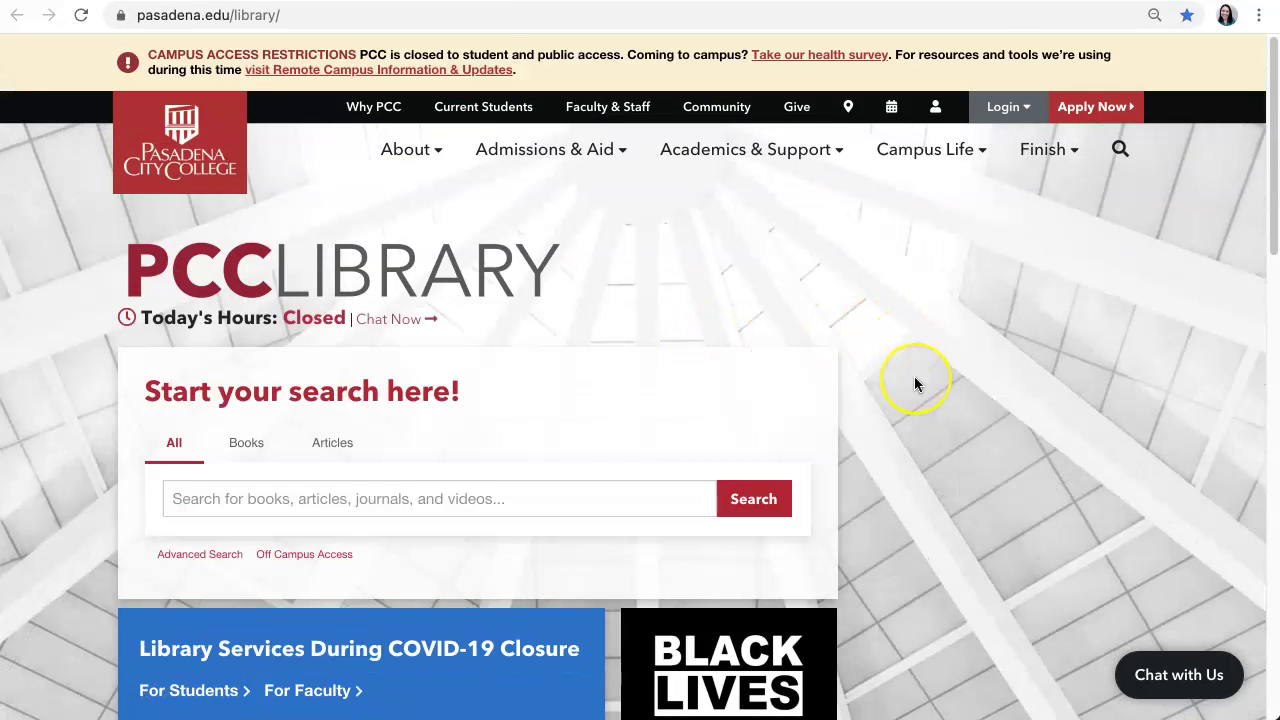
Step: Open the library's A-Z Database List, filter it to P, and find ProQuest (combined)
{"action": "scroll", "coordinate": [914, 380], "scroll_direction": "down", "scroll_amount": 2}
{"action": "scroll", "coordinate": [914, 380], "scroll_direction": "down", "scroll_amount": 3}
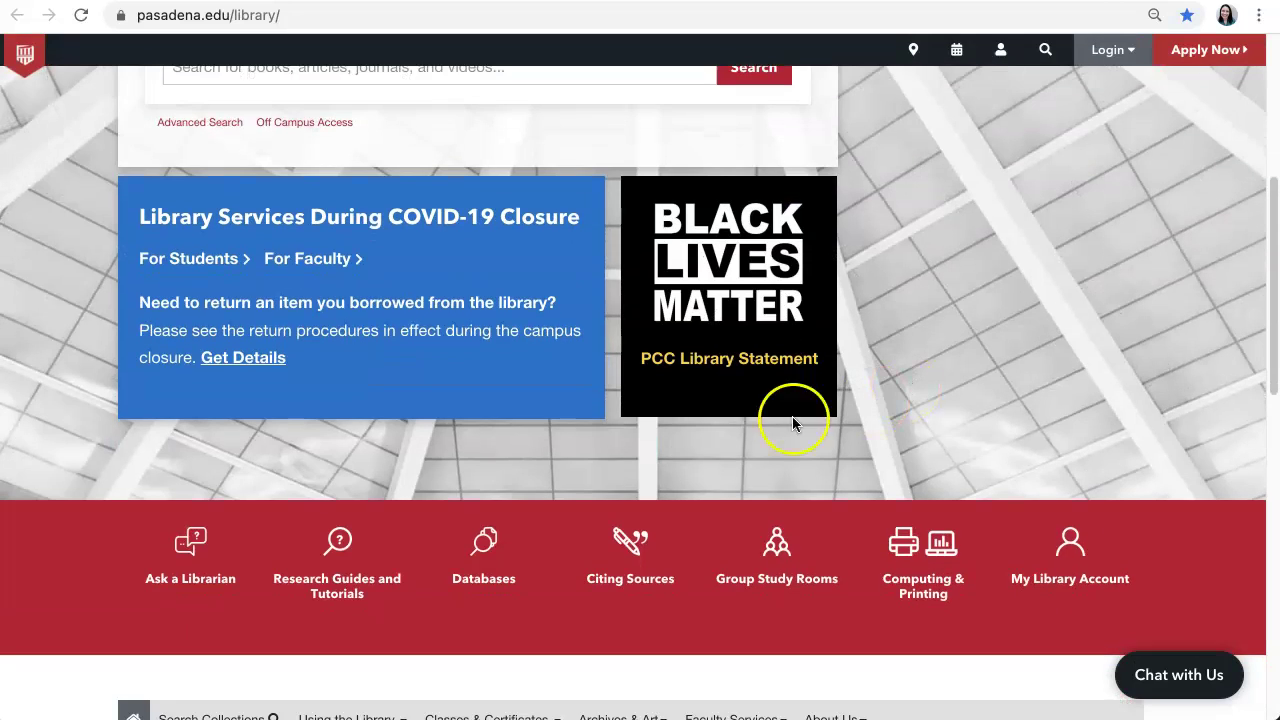
{"action": "left_click", "coordinate": [480, 553]}
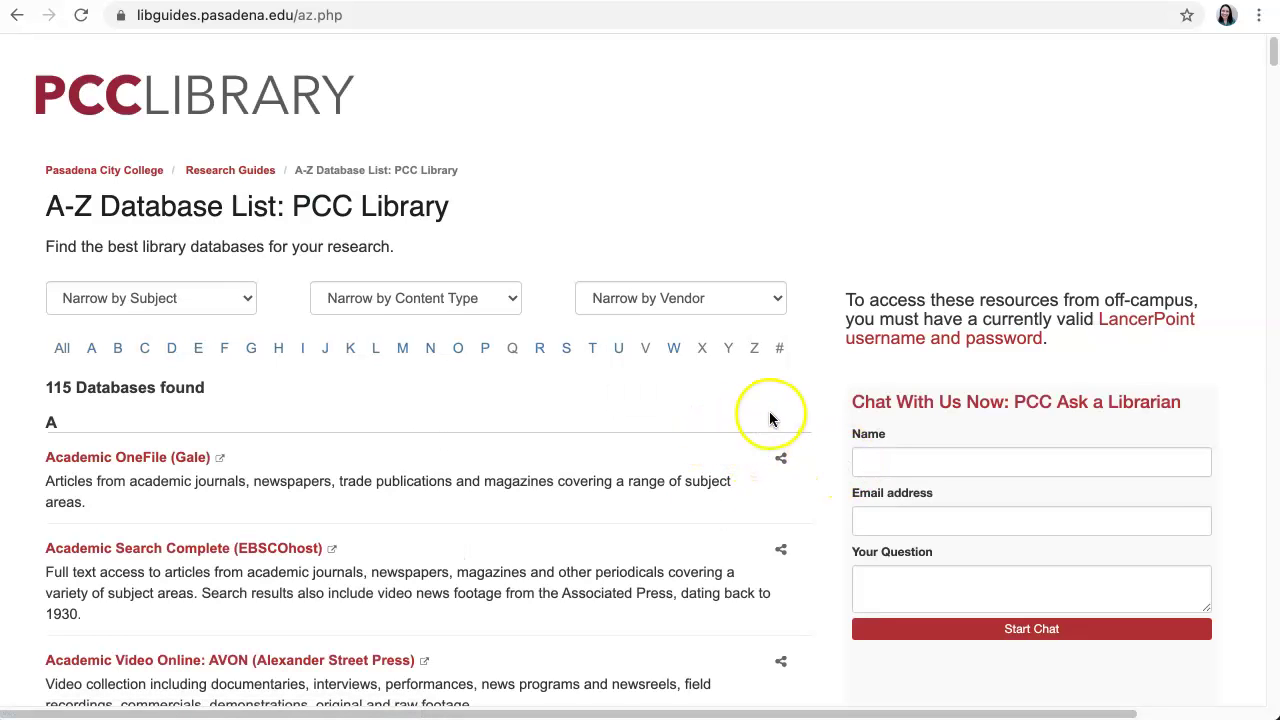
{"action": "scroll", "coordinate": [765, 412], "scroll_direction": "down", "scroll_amount": 1}
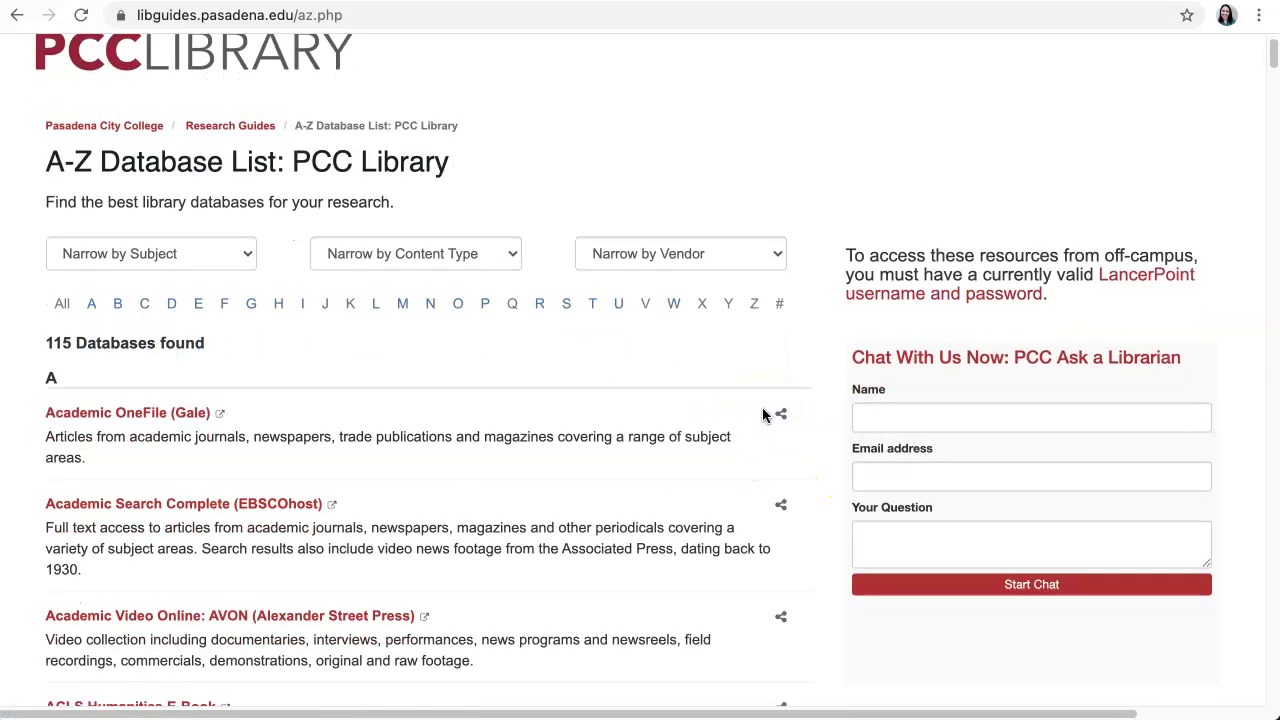
{"action": "left_click", "coordinate": [485, 305]}
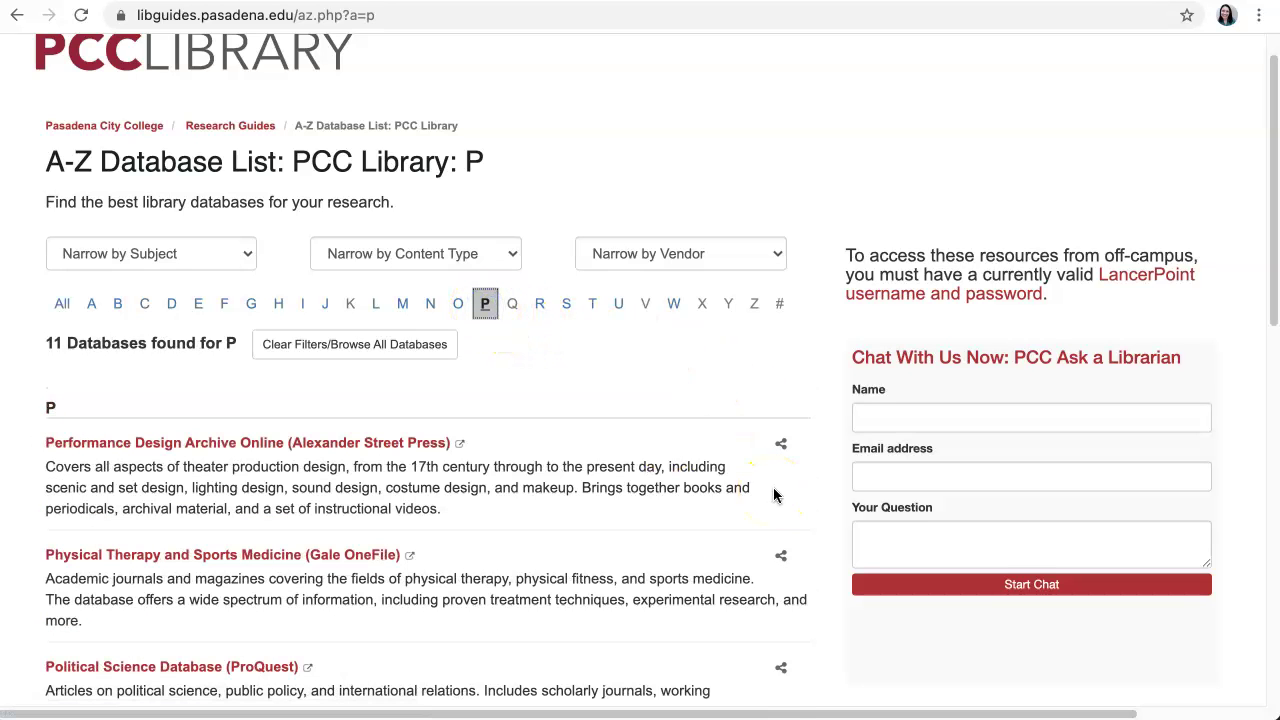
{"action": "scroll", "coordinate": [765, 489], "scroll_direction": "down", "scroll_amount": 10}
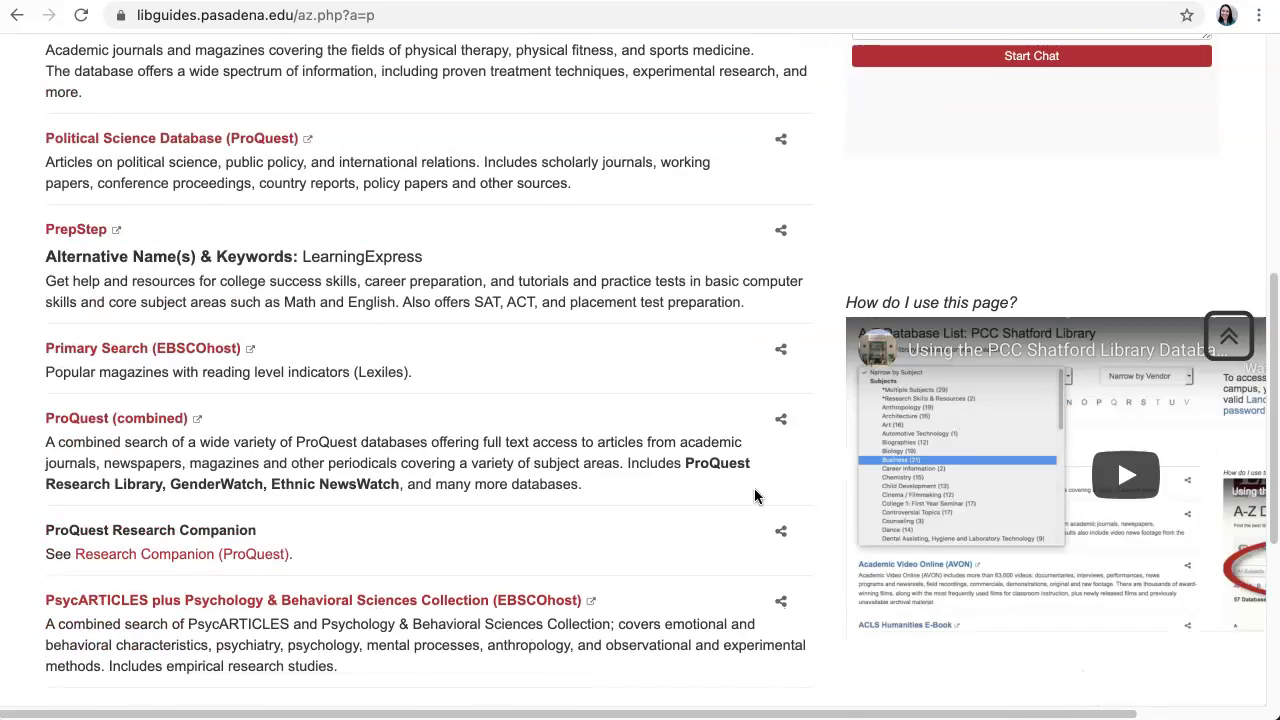
{"action": "scroll", "coordinate": [756, 495], "scroll_direction": "down", "scroll_amount": 3}
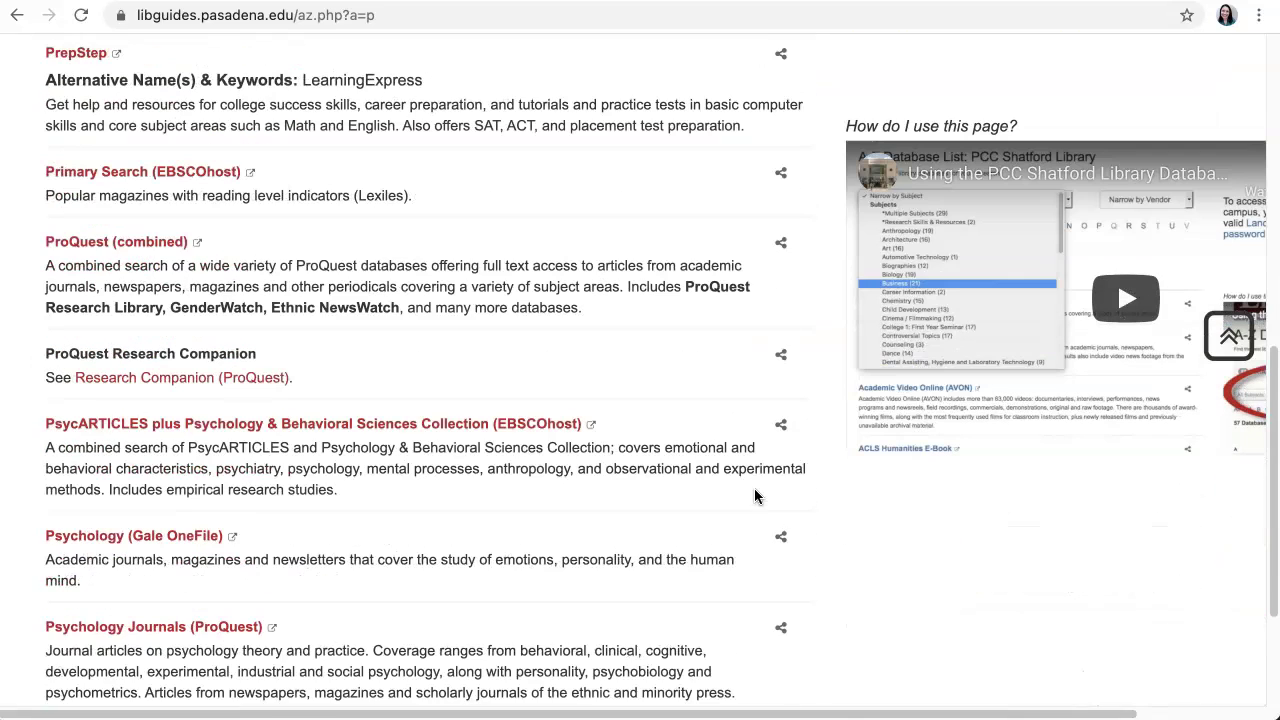
Step: Open ProQuest (combined) and run an Advanced Search for 'climate change'
{"action": "left_click", "coordinate": [108, 248]}
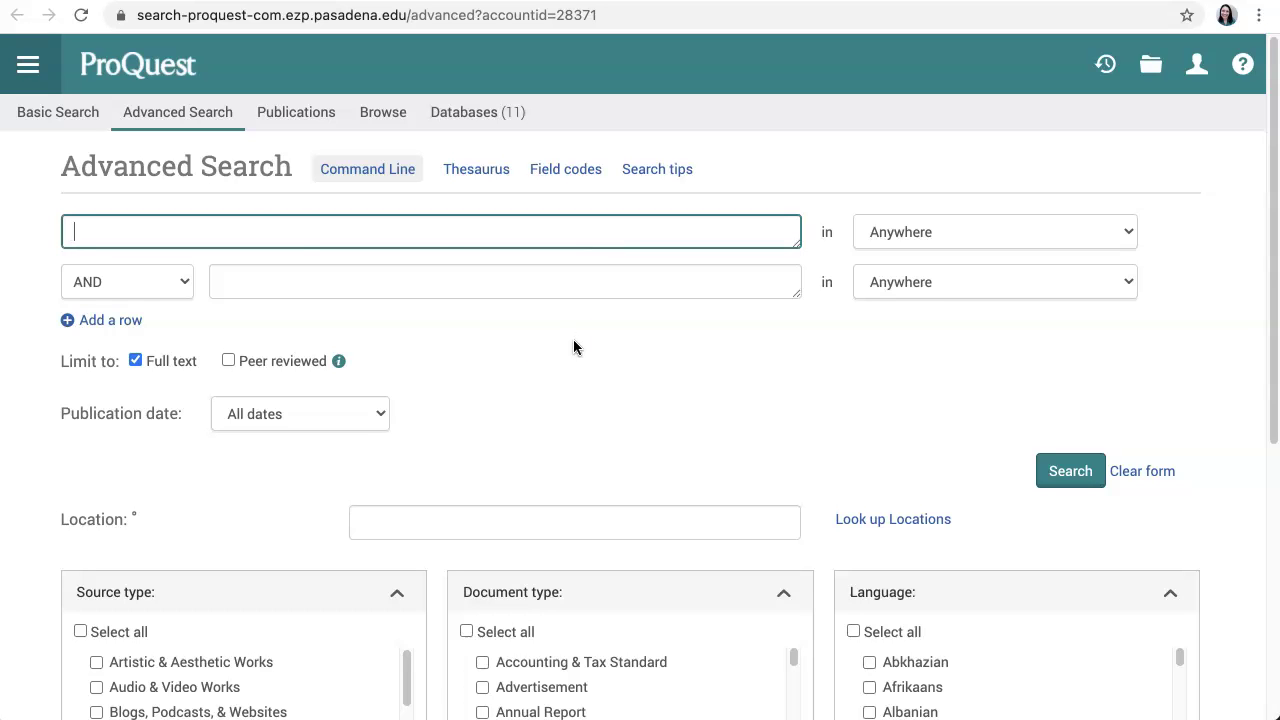
{"action": "left_click", "coordinate": [263, 230]}
{"action": "type", "text": "climate change"}
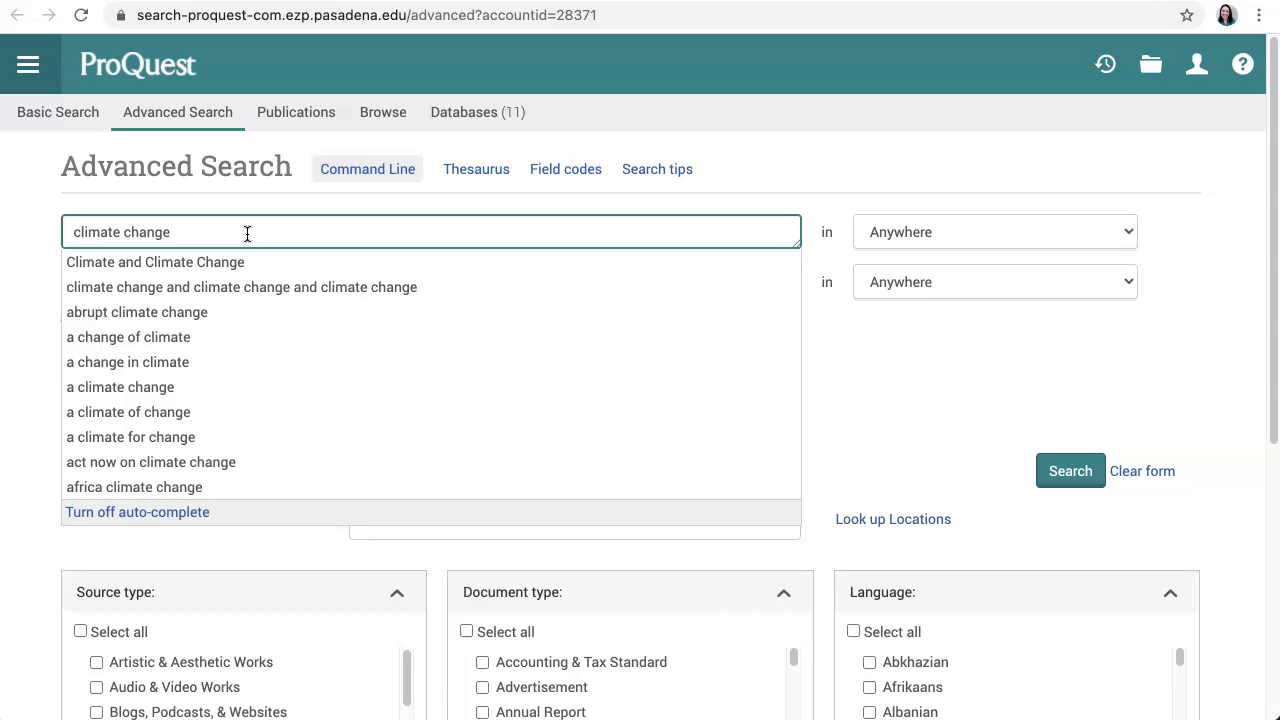
{"action": "key", "text": "Escape"}
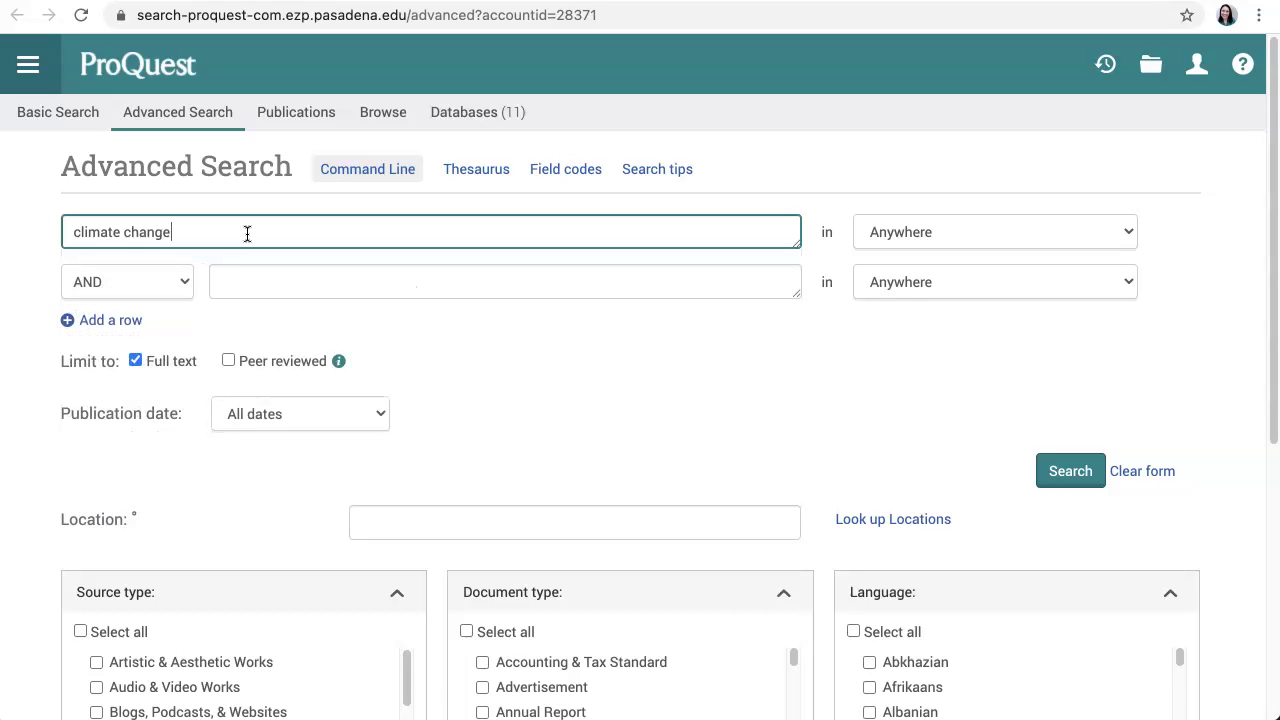
{"action": "left_click", "coordinate": [256, 230]}
{"action": "left_click", "coordinate": [1055, 468]}
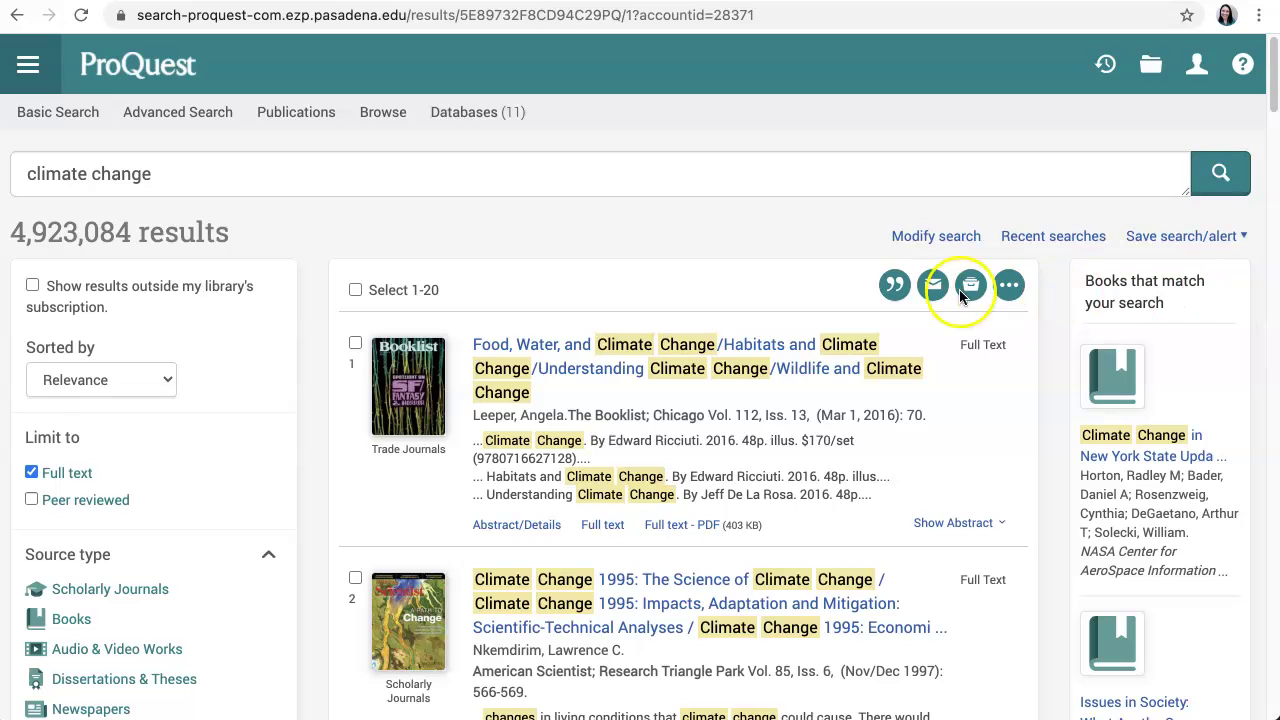
Step: Add 'tourism' as a second search term and rerun the search
{"action": "left_click", "coordinate": [936, 242]}
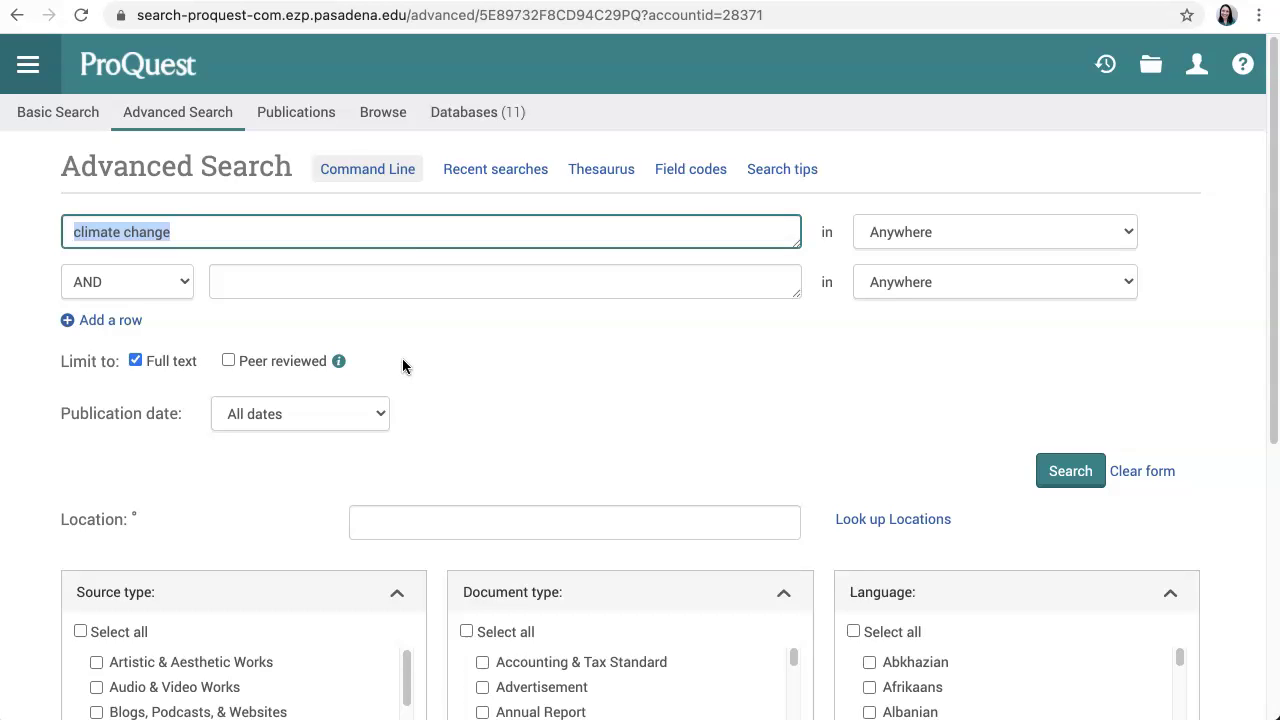
{"action": "left_click", "coordinate": [240, 282]}
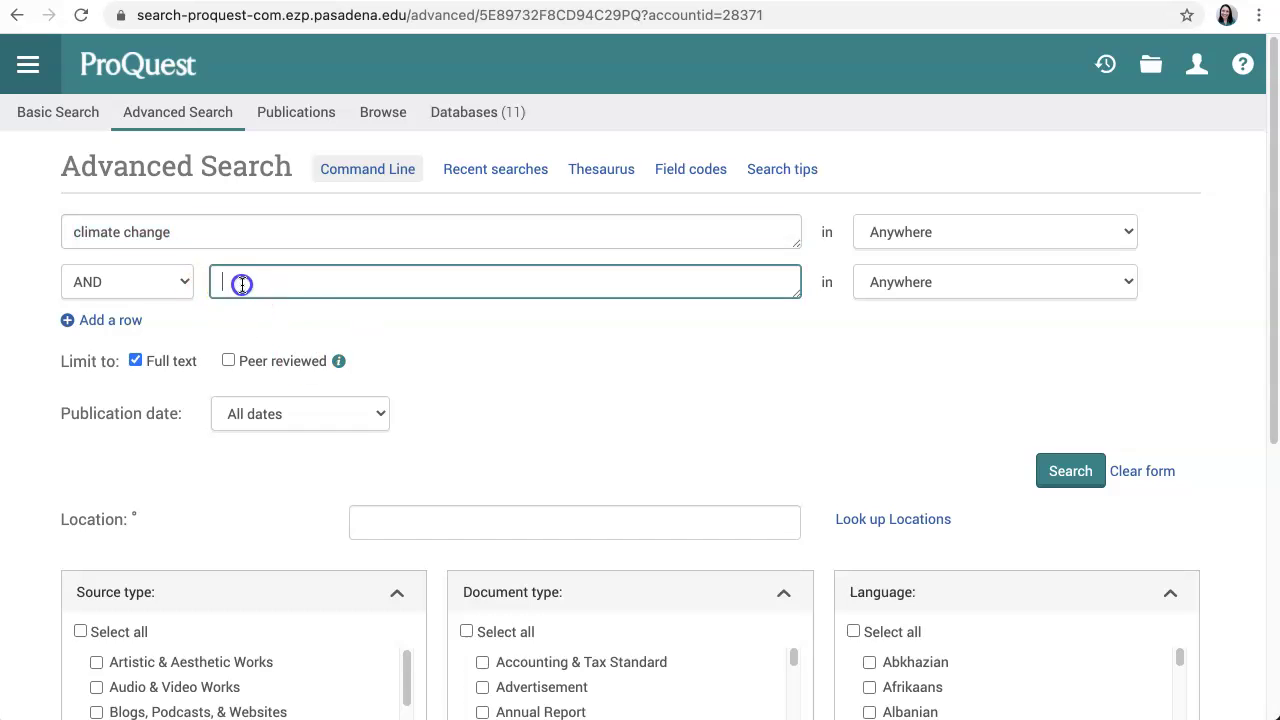
{"action": "type", "text": "tourism"}
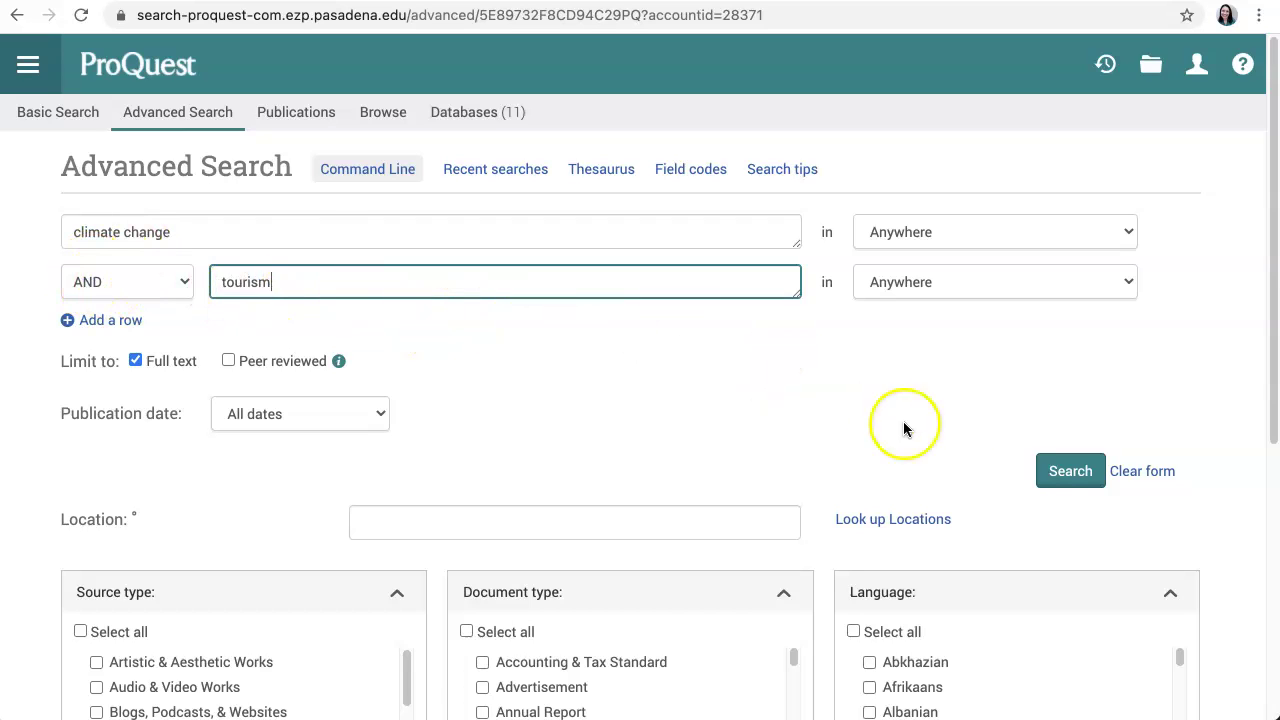
{"action": "left_click", "coordinate": [1070, 471]}
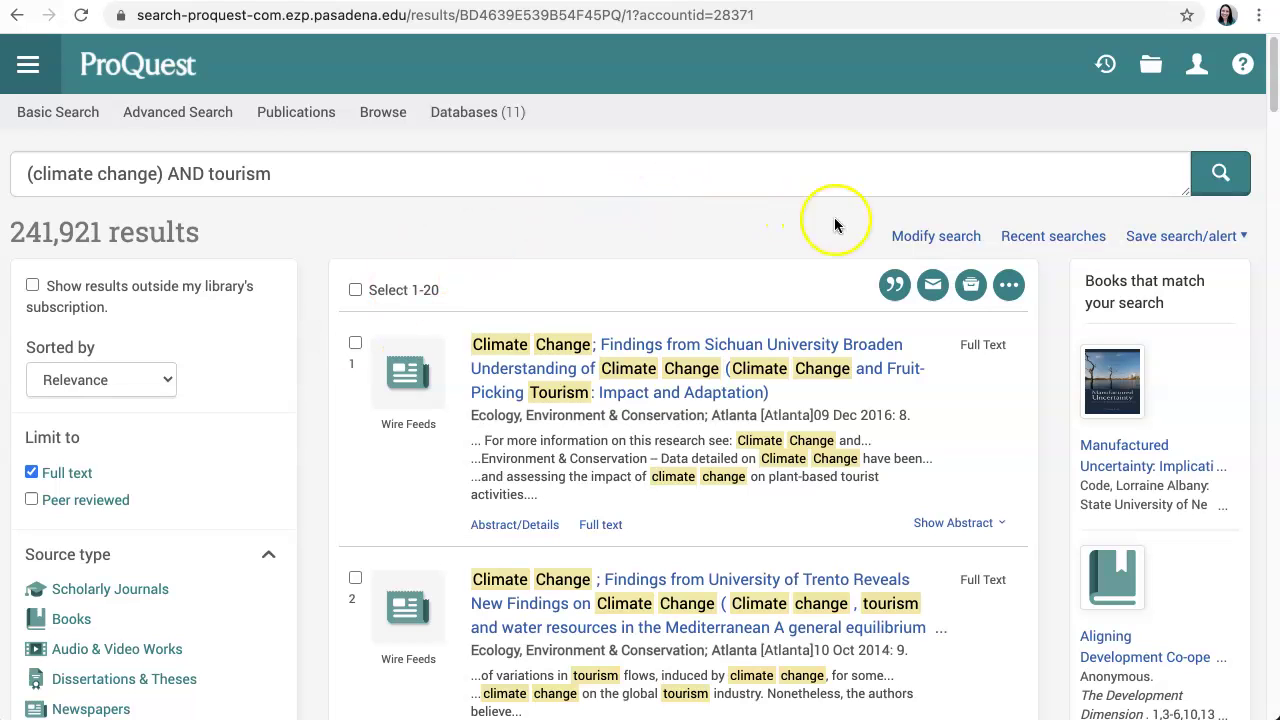
Step: Add a third search row with 'cruise ships' and rerun the search
{"action": "left_click", "coordinate": [934, 243]}
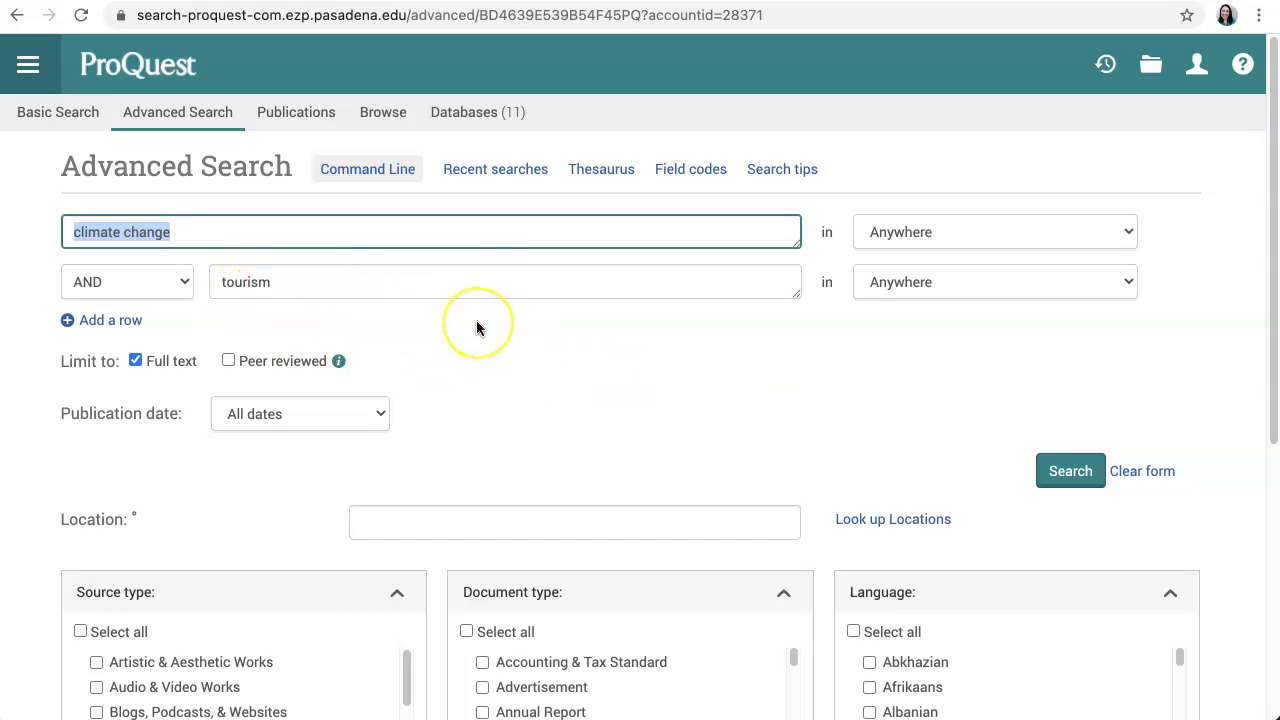
{"action": "left_click", "coordinate": [95, 320]}
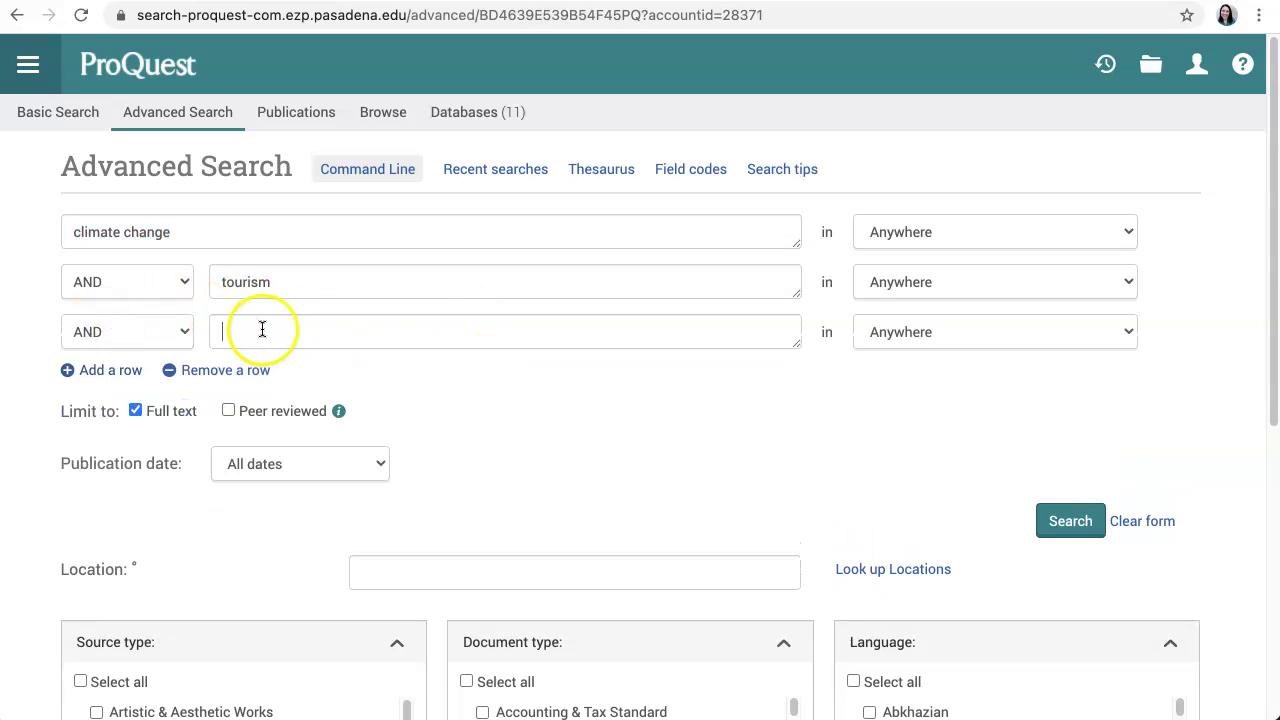
{"action": "left_click", "coordinate": [260, 331]}
{"action": "type", "text": "cruise"}
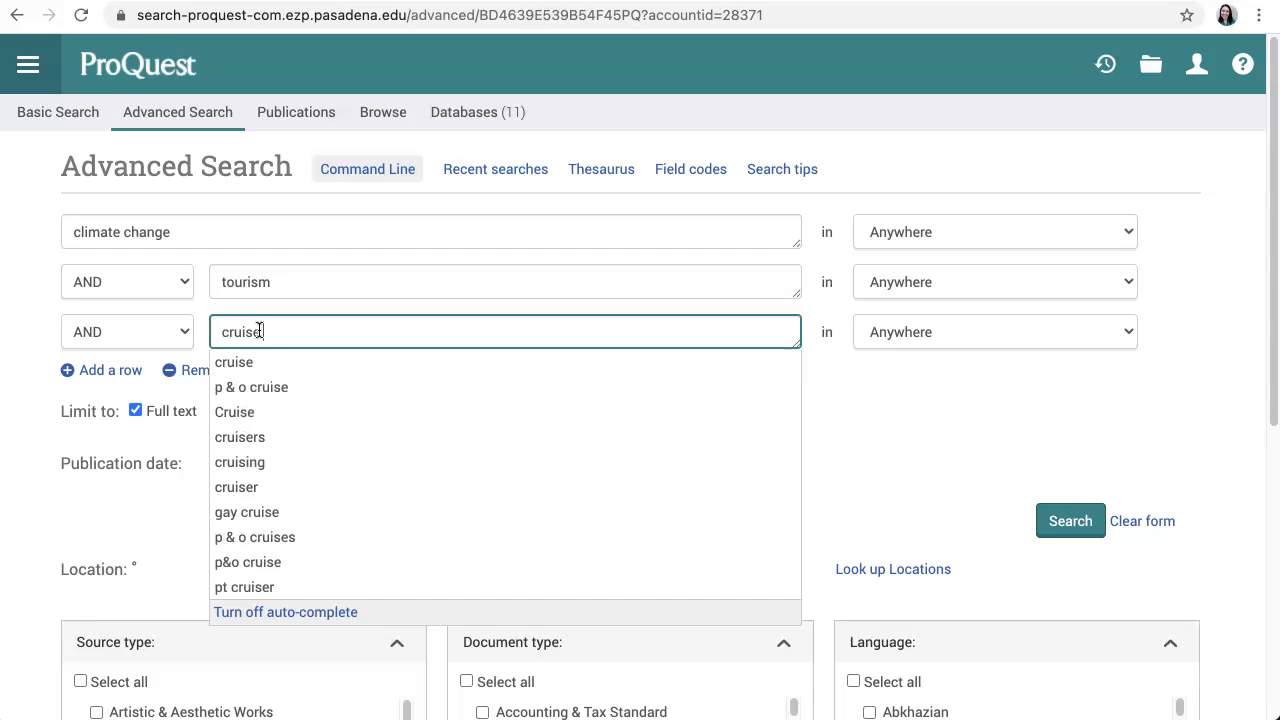
{"action": "type", "text": " ships"}
{"action": "key", "text": "Escape"}
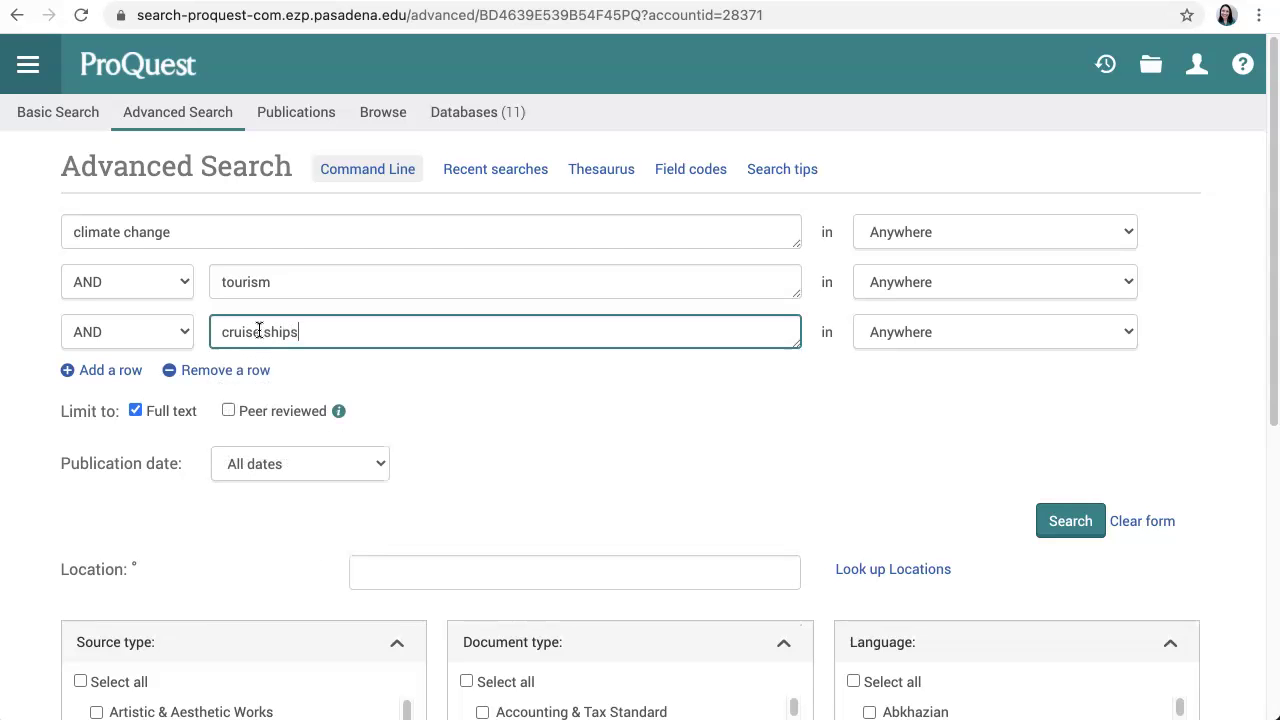
{"action": "left_click", "coordinate": [522, 427]}
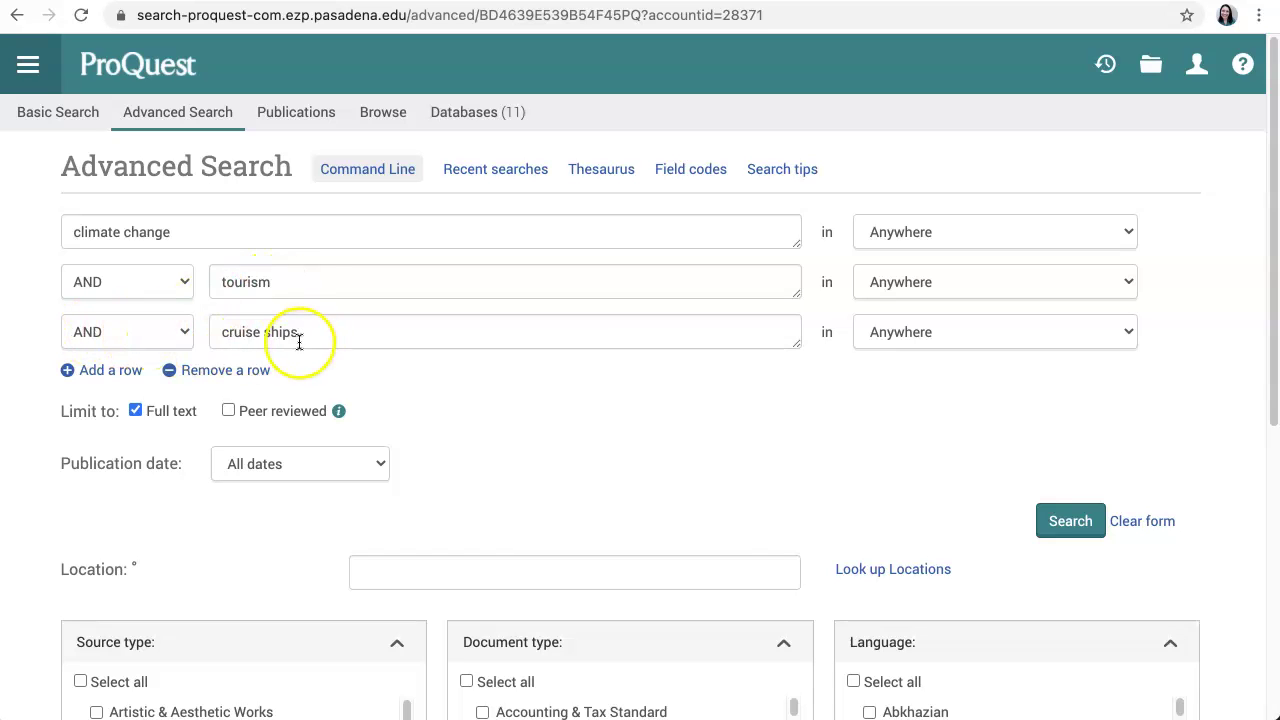
{"action": "left_click", "coordinate": [1068, 521]}
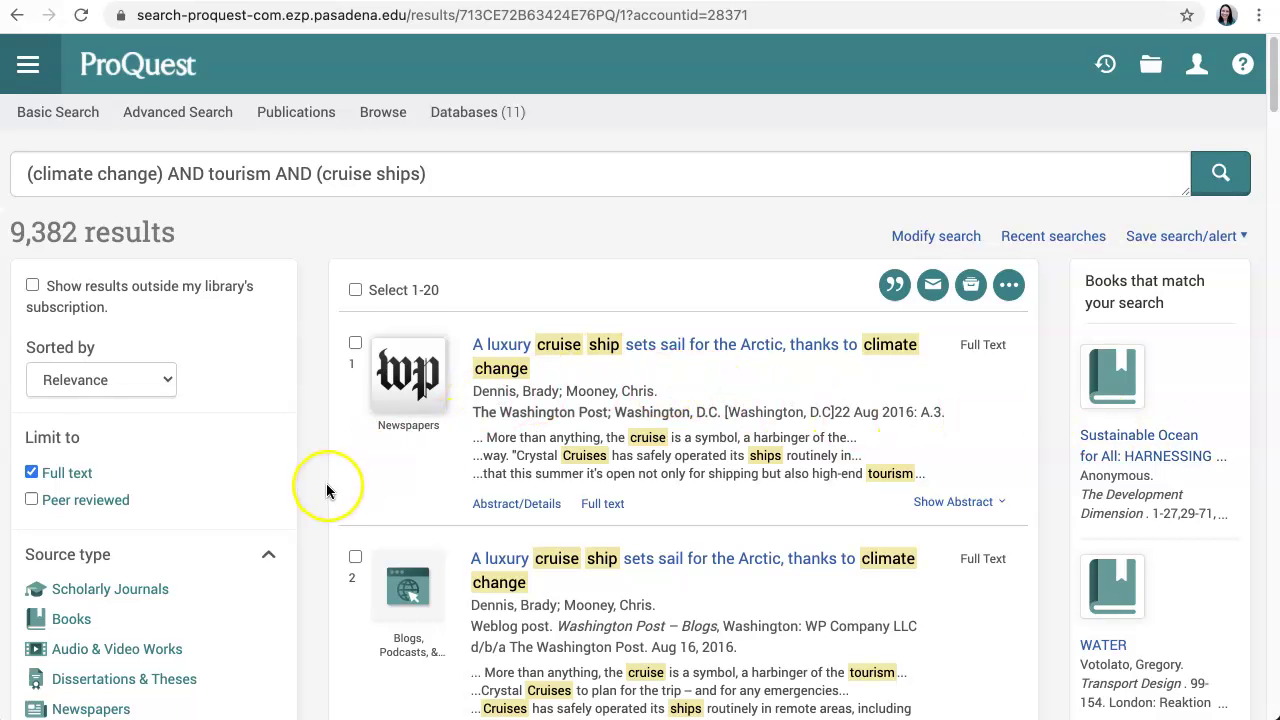
Step: Include only the Scholarly Journals source type via the Source type list
{"action": "scroll", "coordinate": [317, 495], "scroll_direction": "down", "scroll_amount": 3}
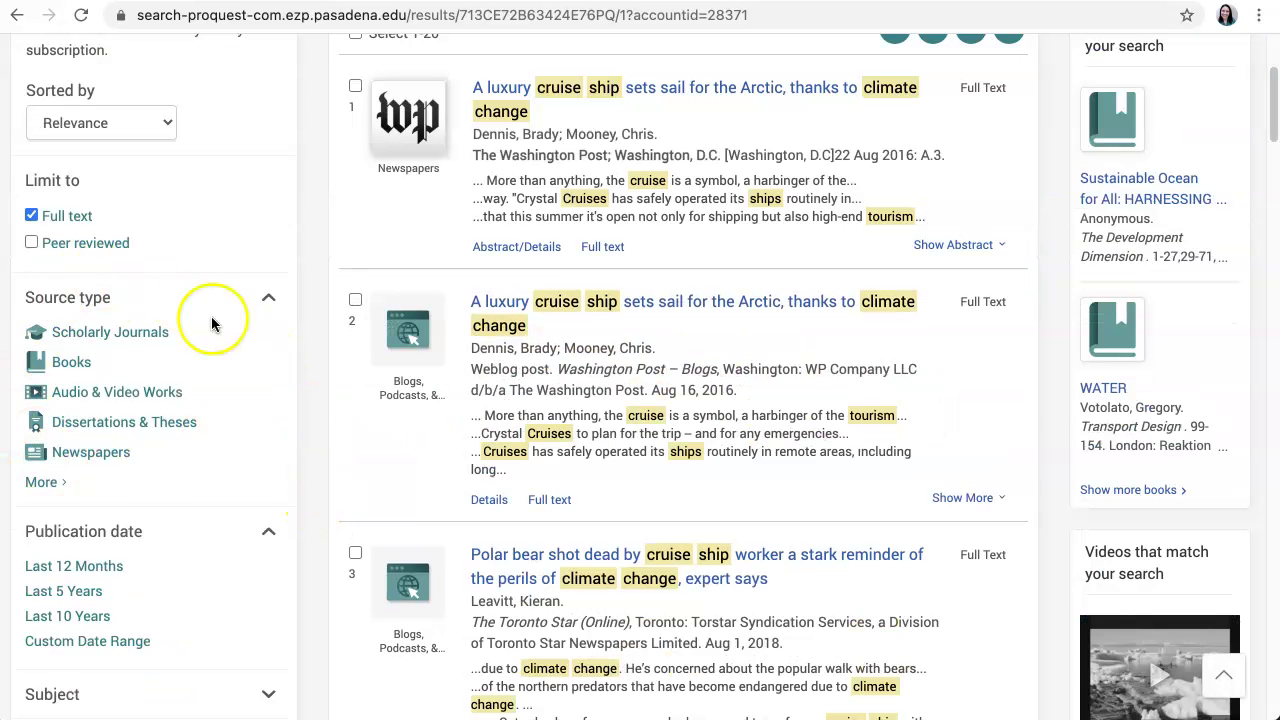
{"action": "left_click", "coordinate": [41, 483]}
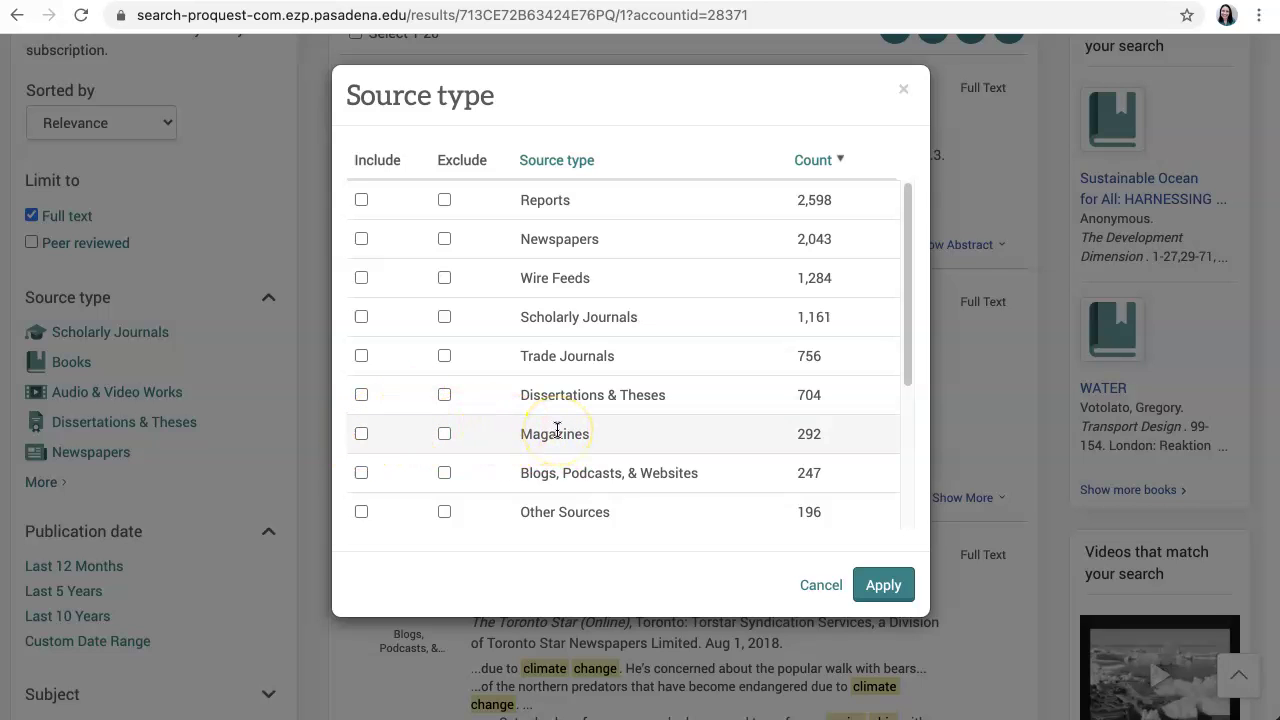
{"action": "left_click", "coordinate": [361, 318]}
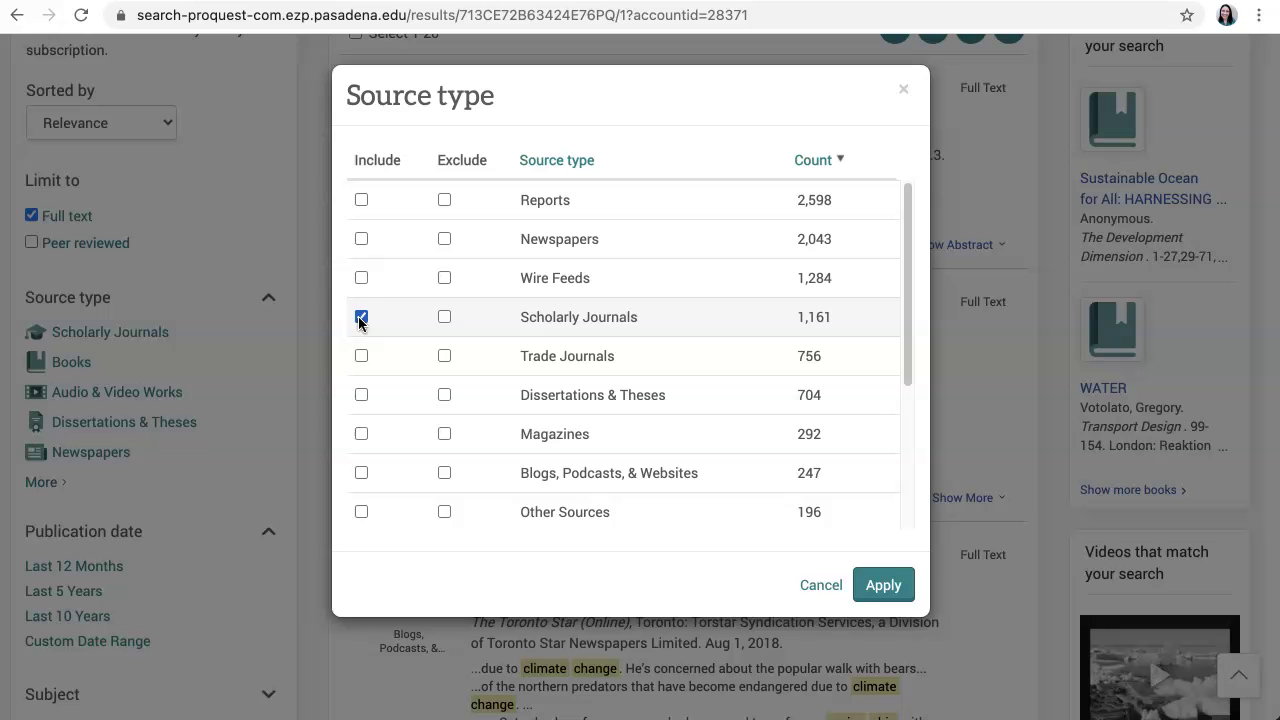
{"action": "left_click", "coordinate": [873, 585]}
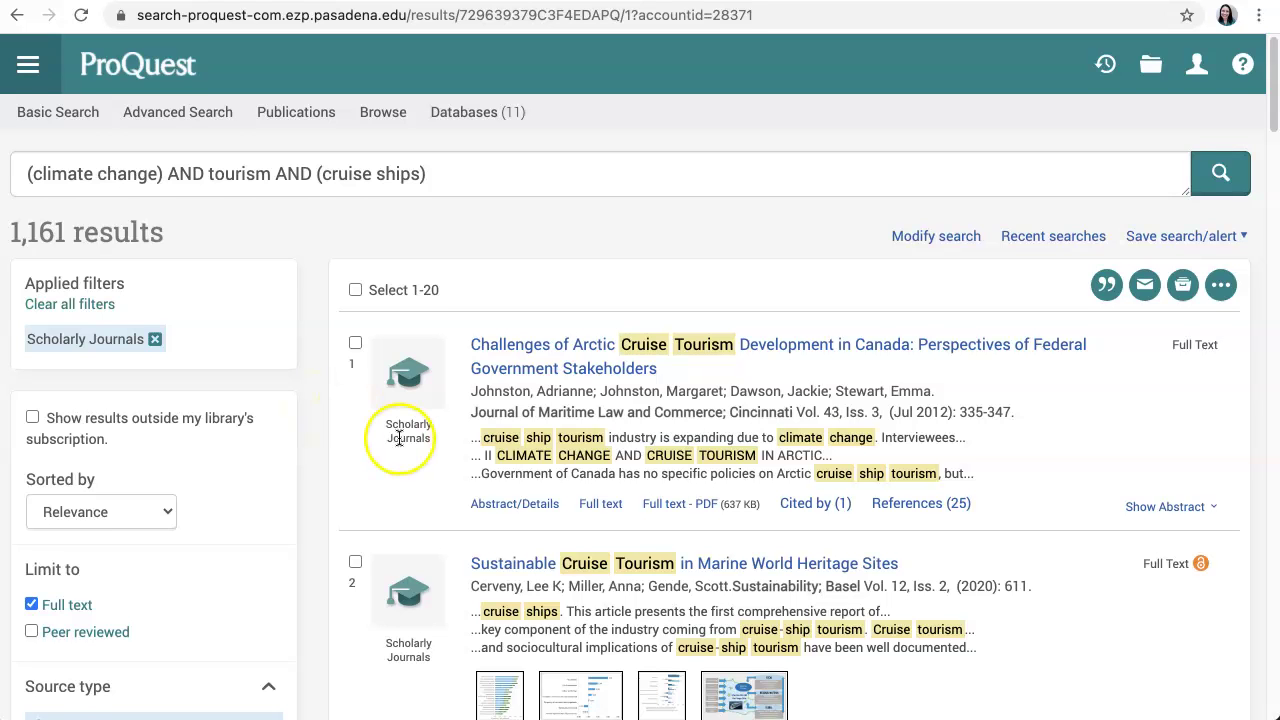
Step: Turn on the Peer reviewed limit in the sidebar, leaving 1,036 results
{"action": "scroll", "coordinate": [394, 444], "scroll_direction": "down", "scroll_amount": 1}
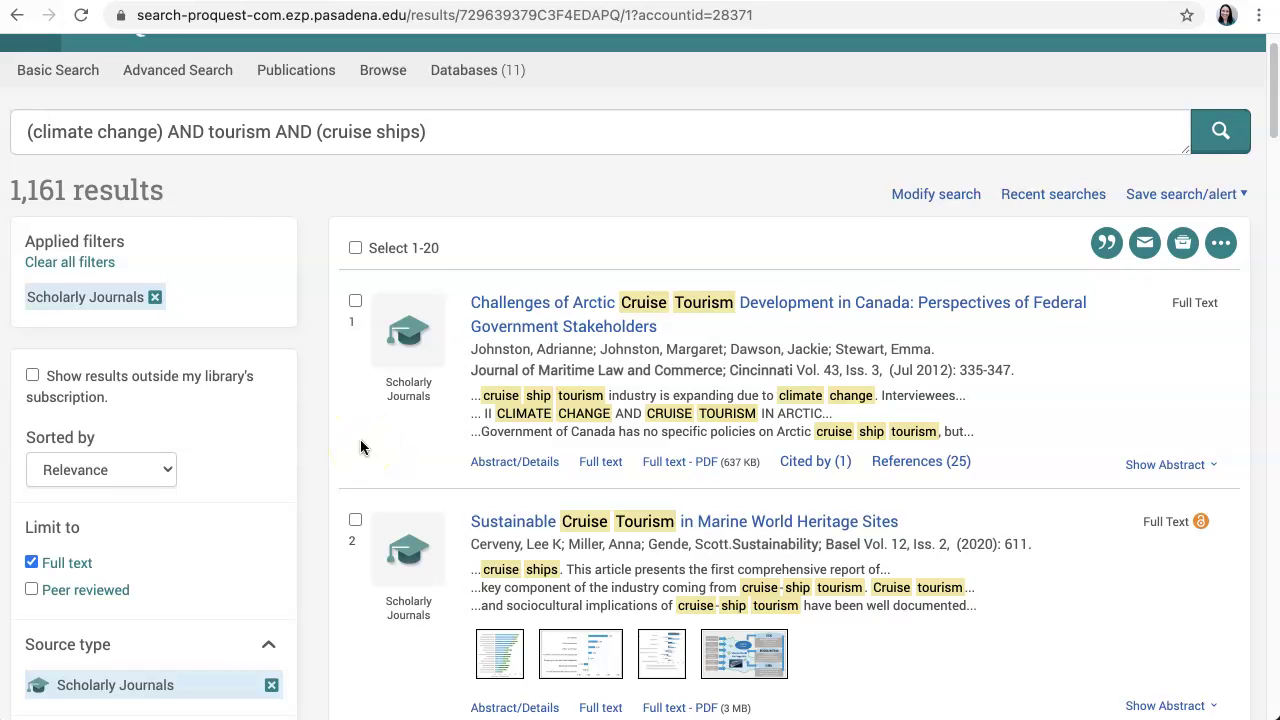
{"action": "scroll", "coordinate": [361, 447], "scroll_direction": "down", "scroll_amount": 1}
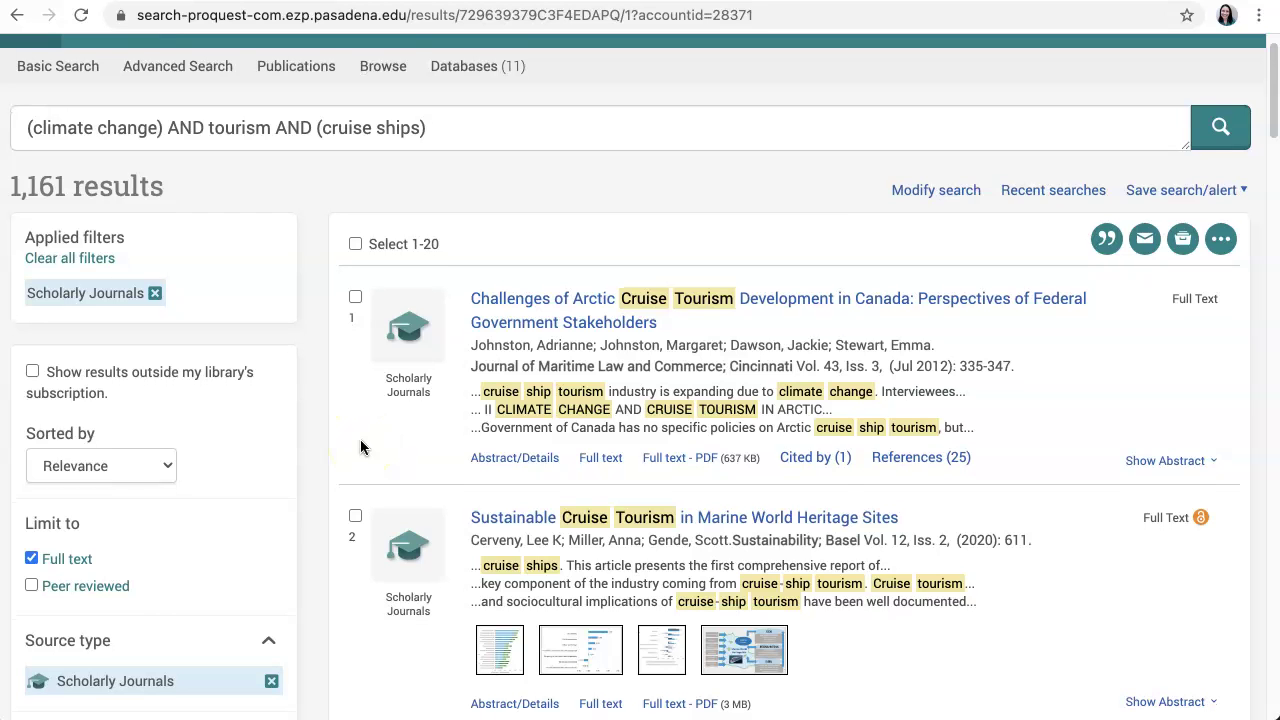
{"action": "left_click", "coordinate": [32, 586]}
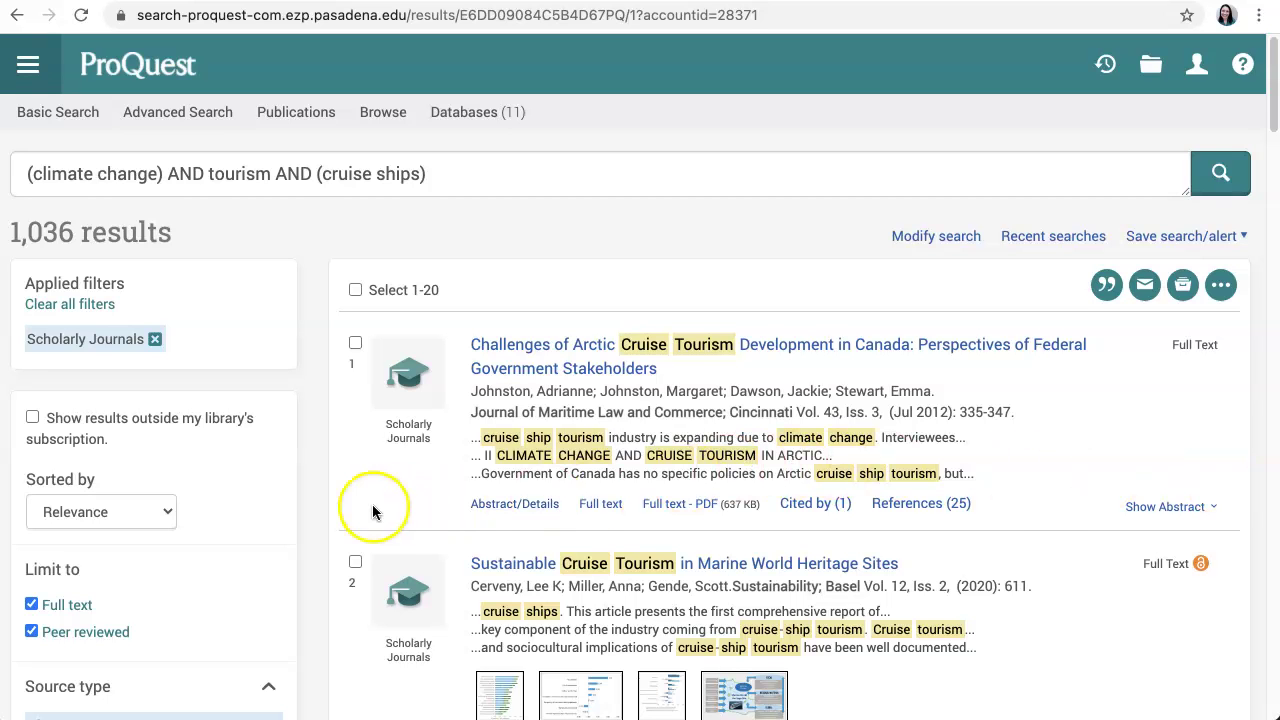
Step: Apply the Last 5 Years publication date filter, leaving 448 results
{"action": "scroll", "coordinate": [323, 517], "scroll_direction": "down", "scroll_amount": 2}
{"action": "scroll", "coordinate": [323, 520], "scroll_direction": "down", "scroll_amount": 1}
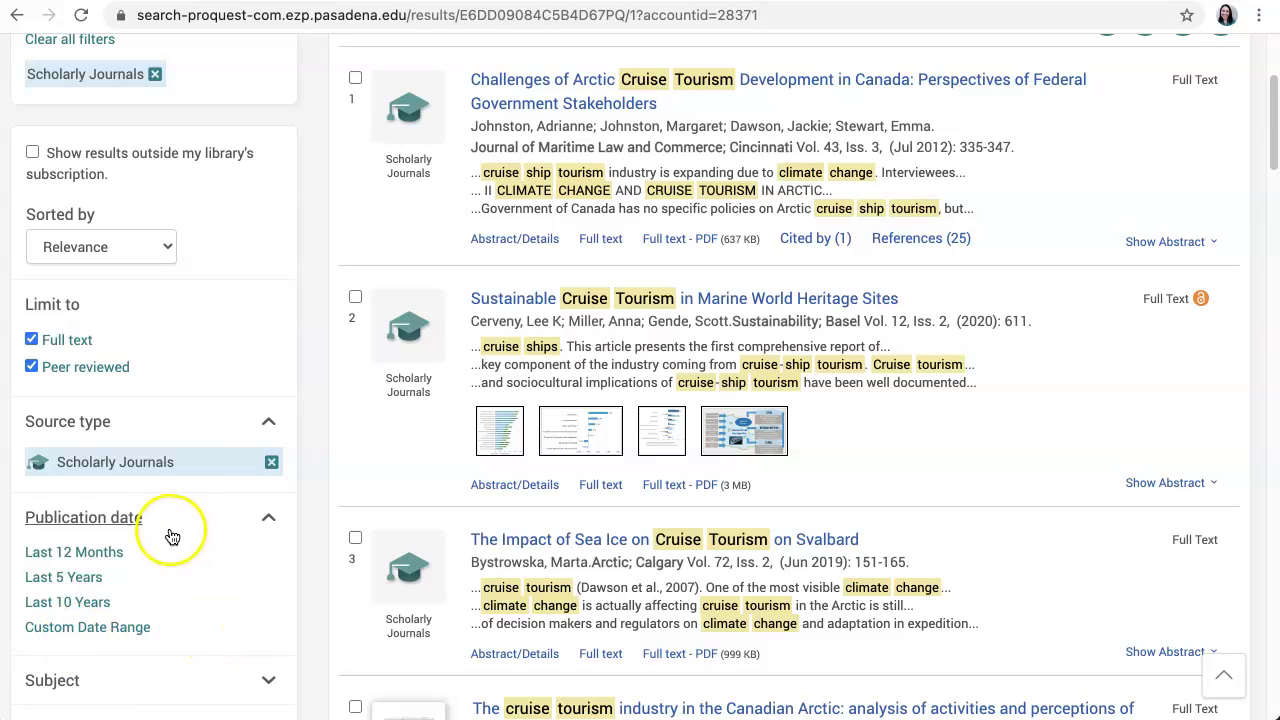
{"action": "left_click", "coordinate": [55, 579]}
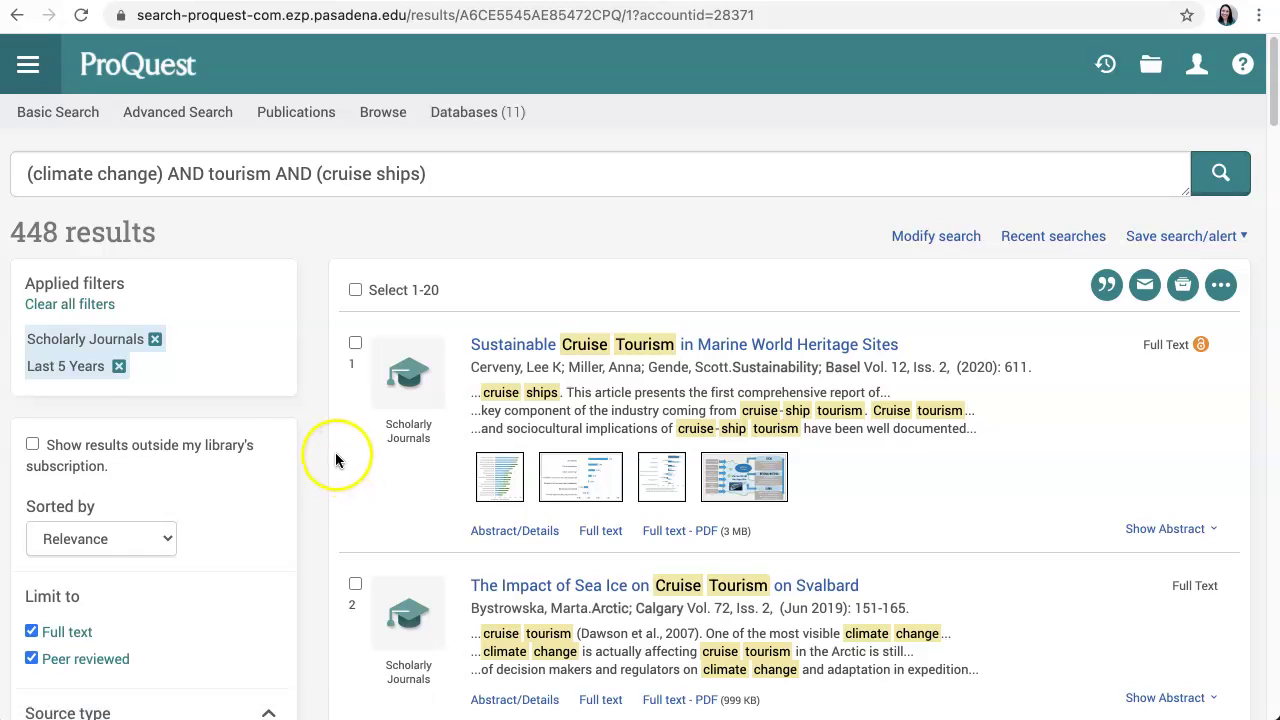
{"action": "scroll", "coordinate": [371, 500], "scroll_direction": "down", "scroll_amount": 1}
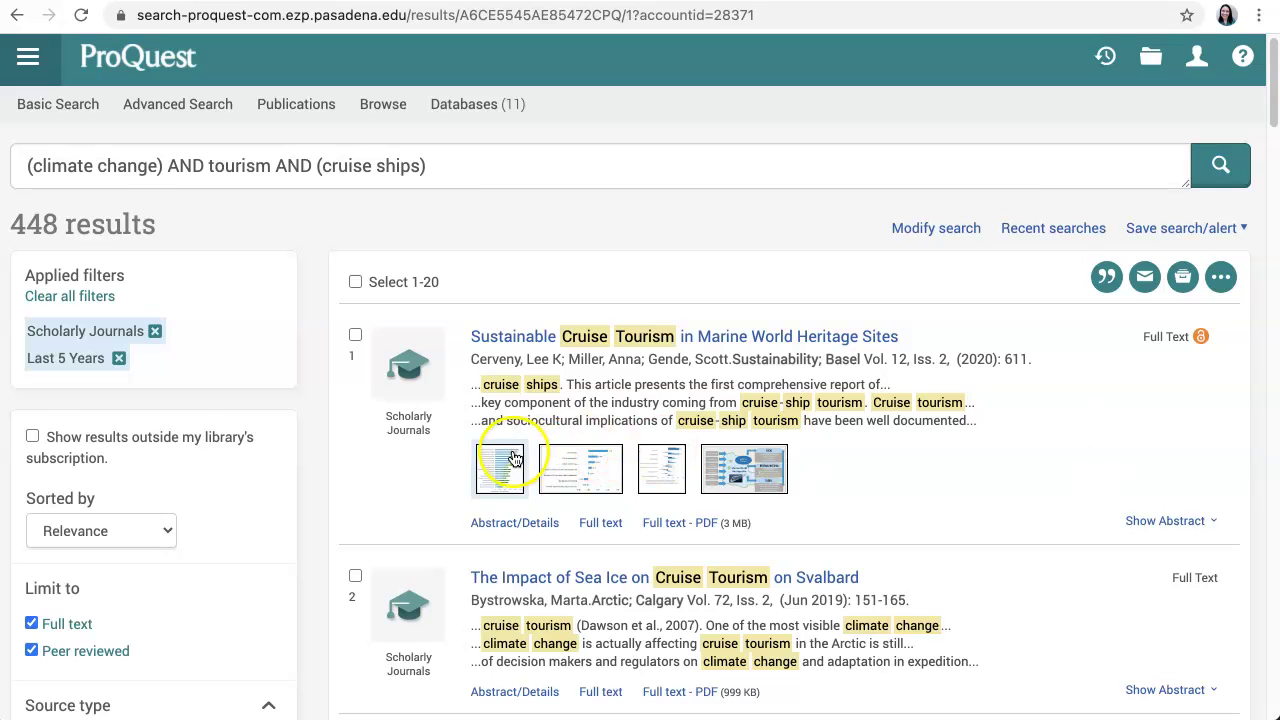
{"action": "scroll", "coordinate": [450, 470], "scroll_direction": "down", "scroll_amount": 8}
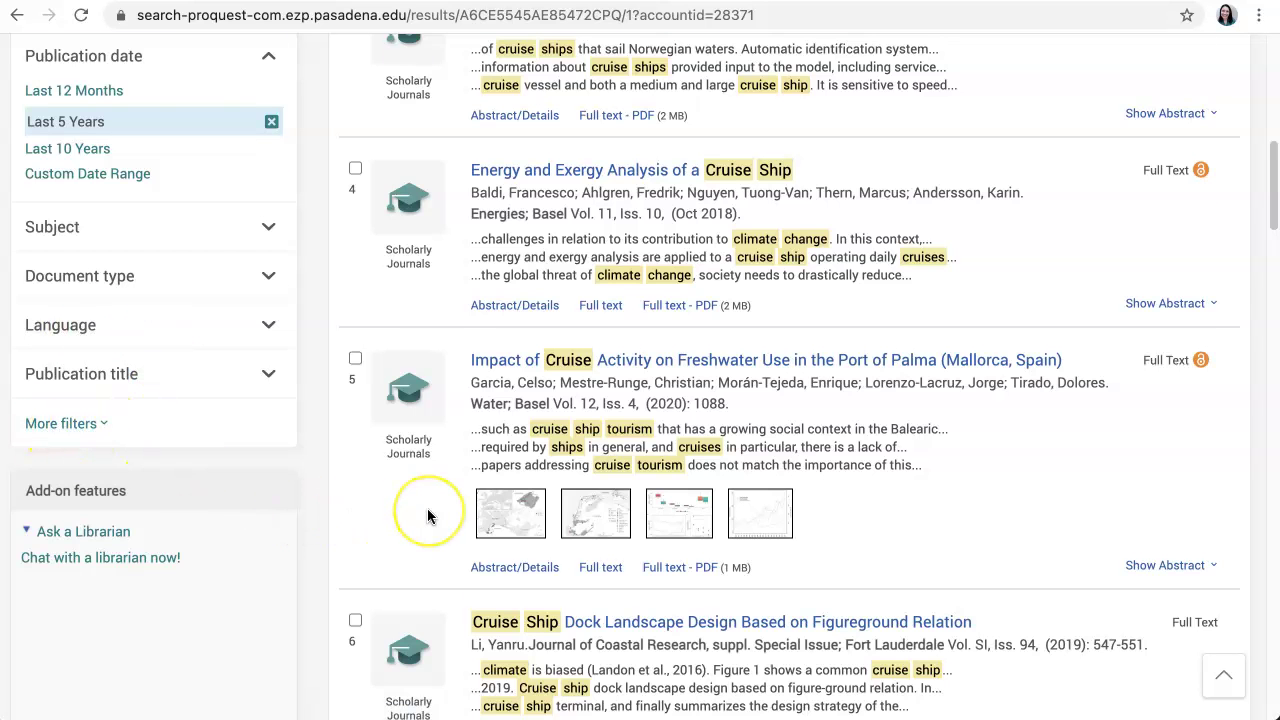
{"action": "scroll", "coordinate": [427, 510], "scroll_direction": "up", "scroll_amount": 8}
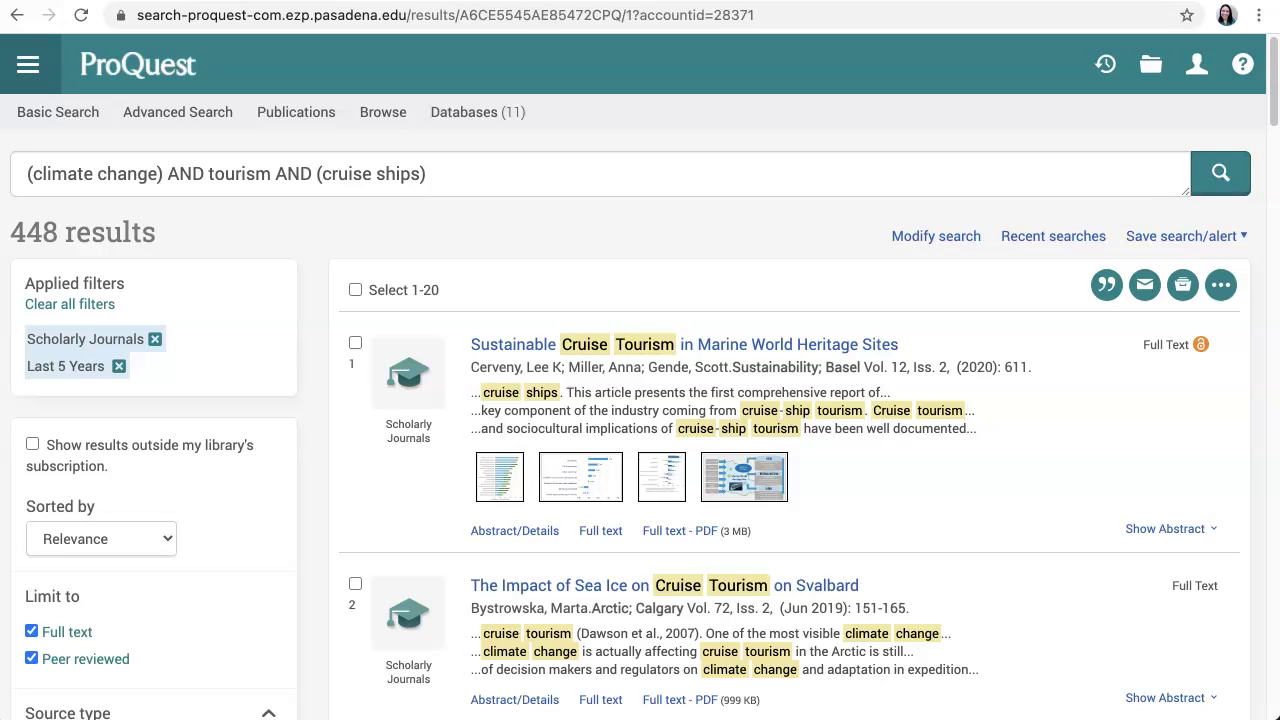
{"action": "scroll", "coordinate": [640, 440], "scroll_direction": "down", "scroll_amount": 1}
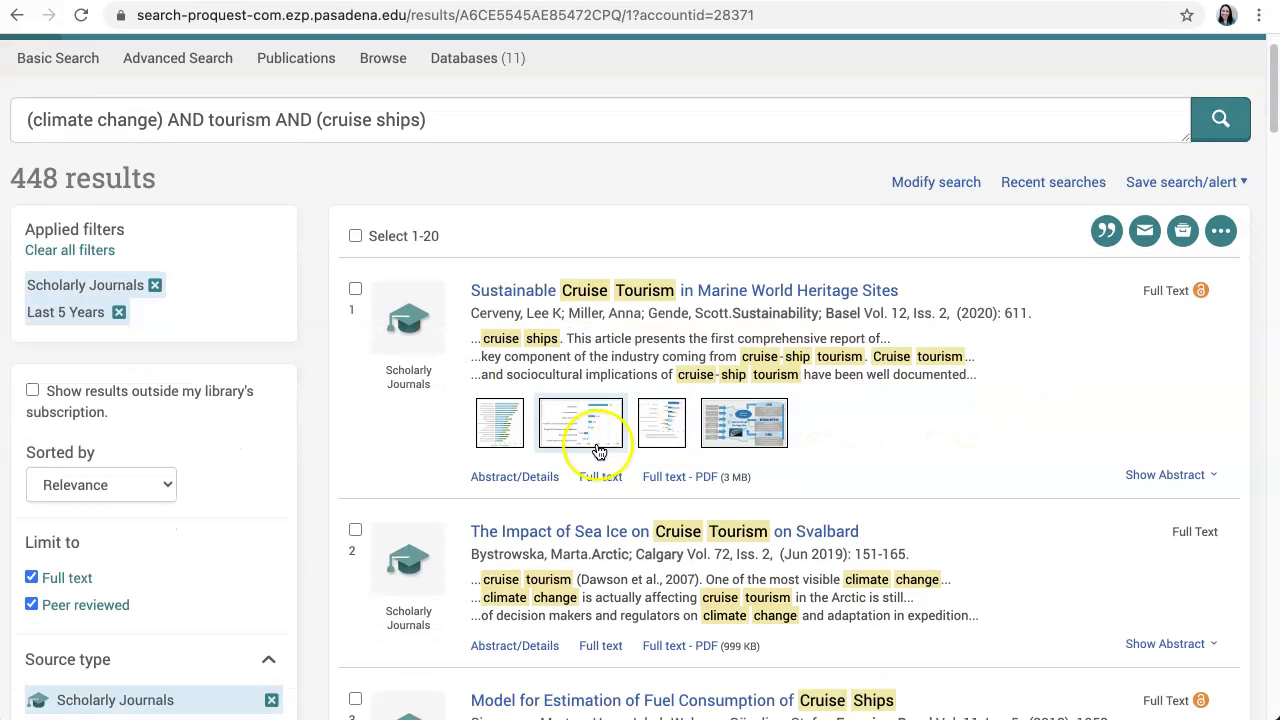
{"action": "scroll", "coordinate": [417, 471], "scroll_direction": "down", "scroll_amount": 2}
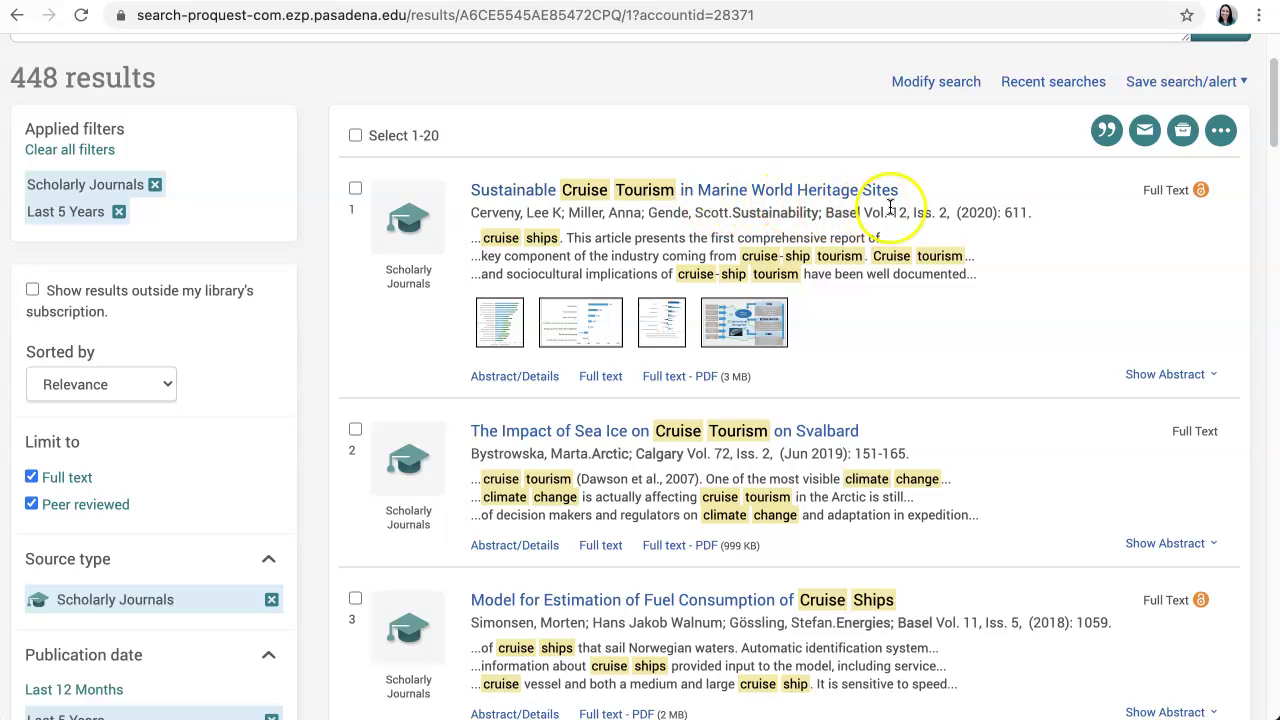
{"action": "left_click", "coordinate": [655, 194]}
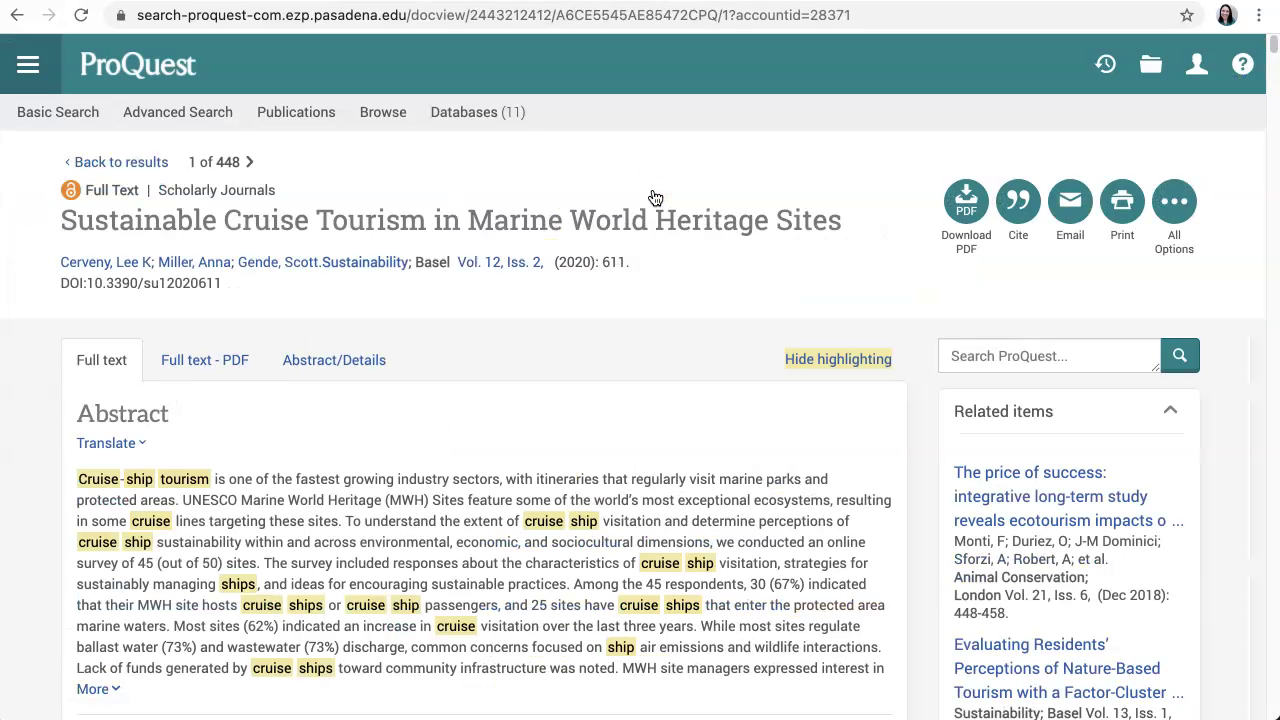
{"action": "scroll", "coordinate": [604, 258], "scroll_direction": "down", "scroll_amount": 3}
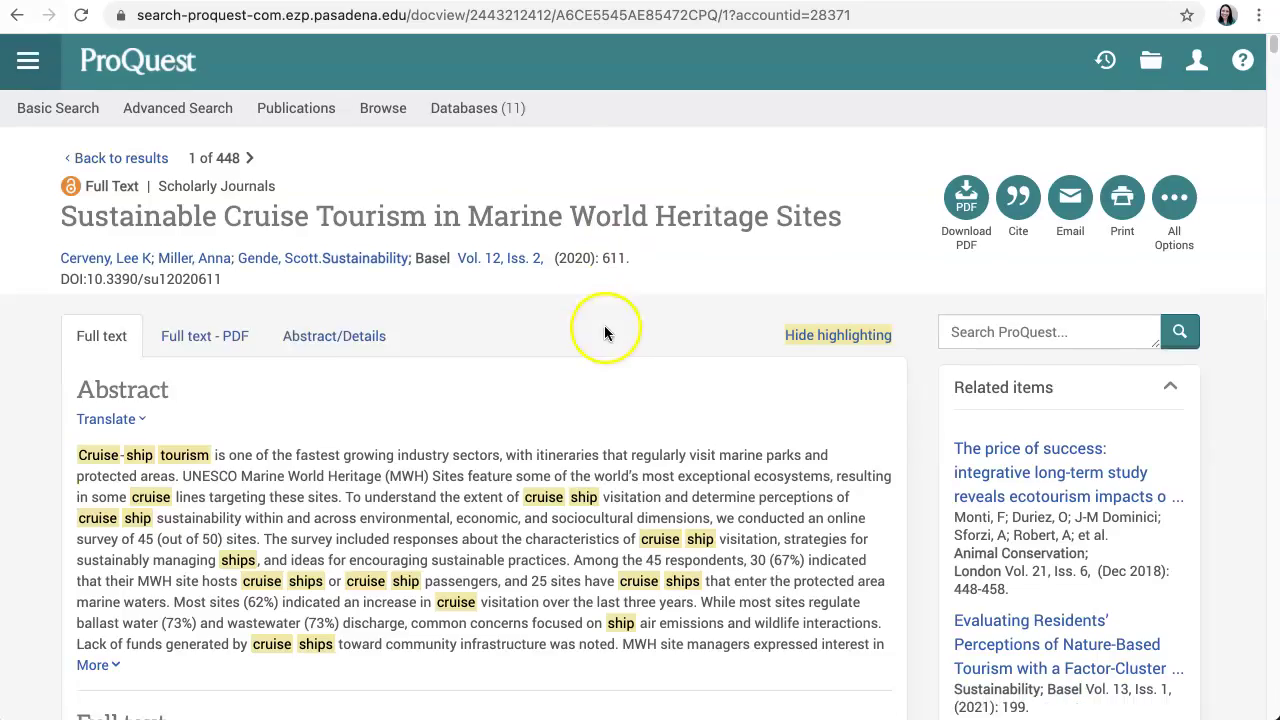
{"action": "mouse_move", "coordinate": [1272, 44]}
{"action": "left_mouse_down"}
{"action": "mouse_move", "coordinate": [1274, 75]}
{"action": "mouse_move", "coordinate": [1273, 38]}
{"action": "left_mouse_up"}
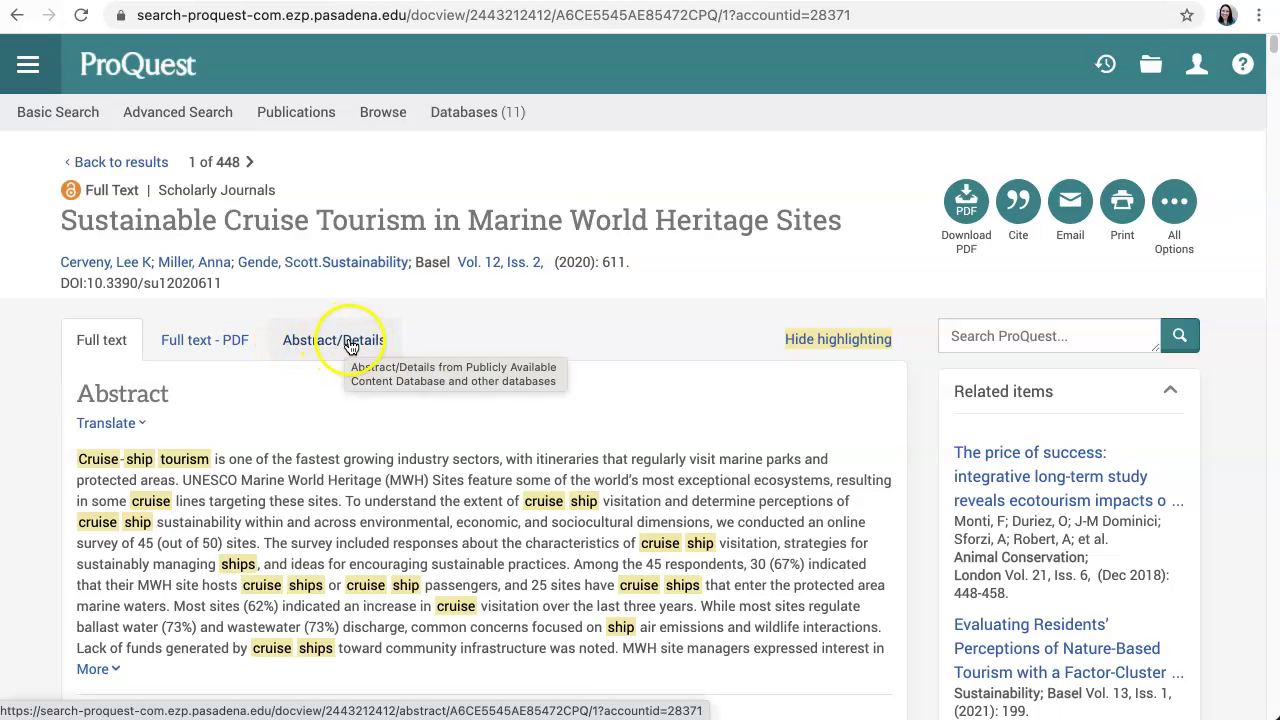
Step: Open the article's Abstract/Details view and scroll into its details
{"action": "left_click", "coordinate": [350, 341]}
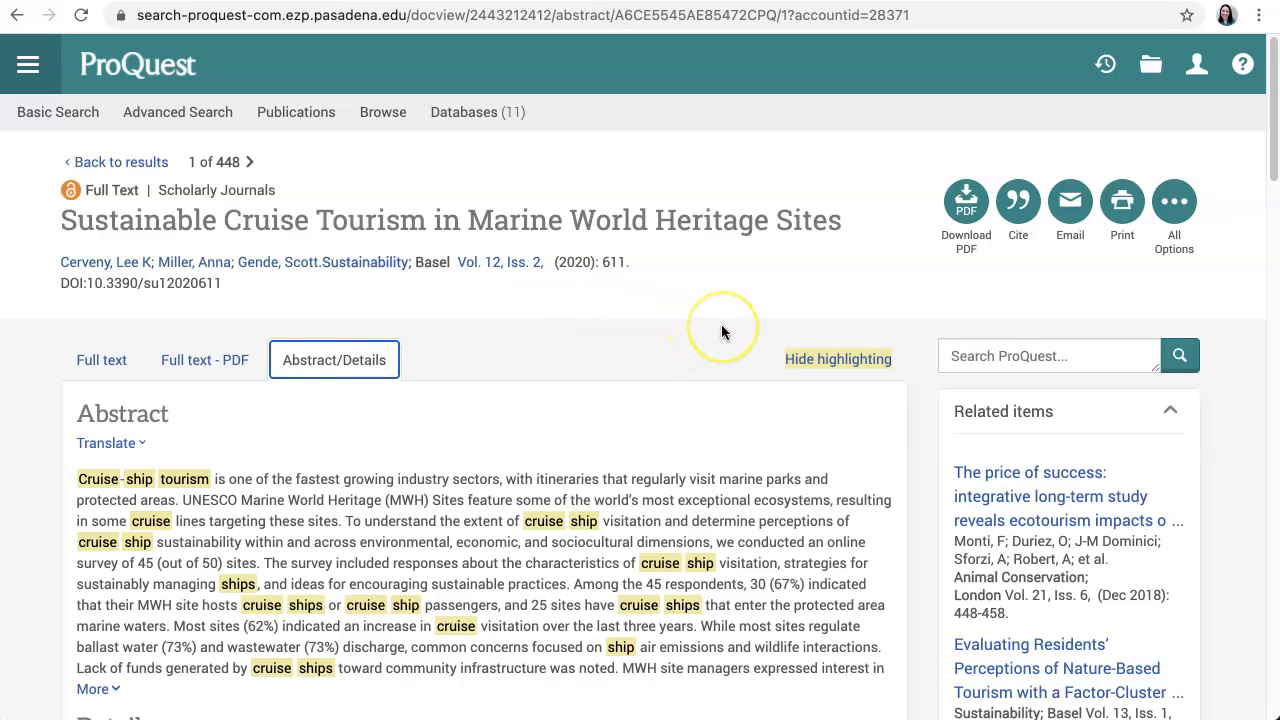
{"action": "scroll", "coordinate": [721, 332], "scroll_direction": "down", "scroll_amount": 4}
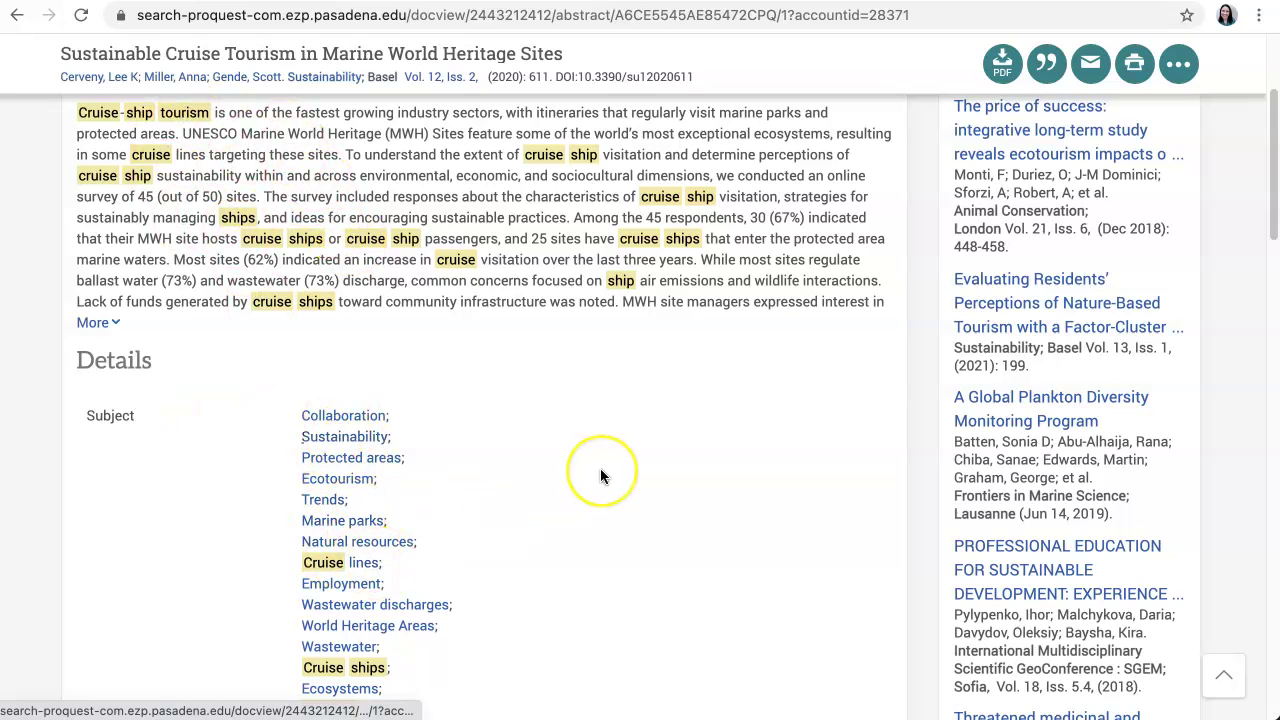
{"action": "scroll", "coordinate": [600, 468], "scroll_direction": "down", "scroll_amount": 1}
{"action": "scroll", "coordinate": [600, 476], "scroll_direction": "down", "scroll_amount": 5}
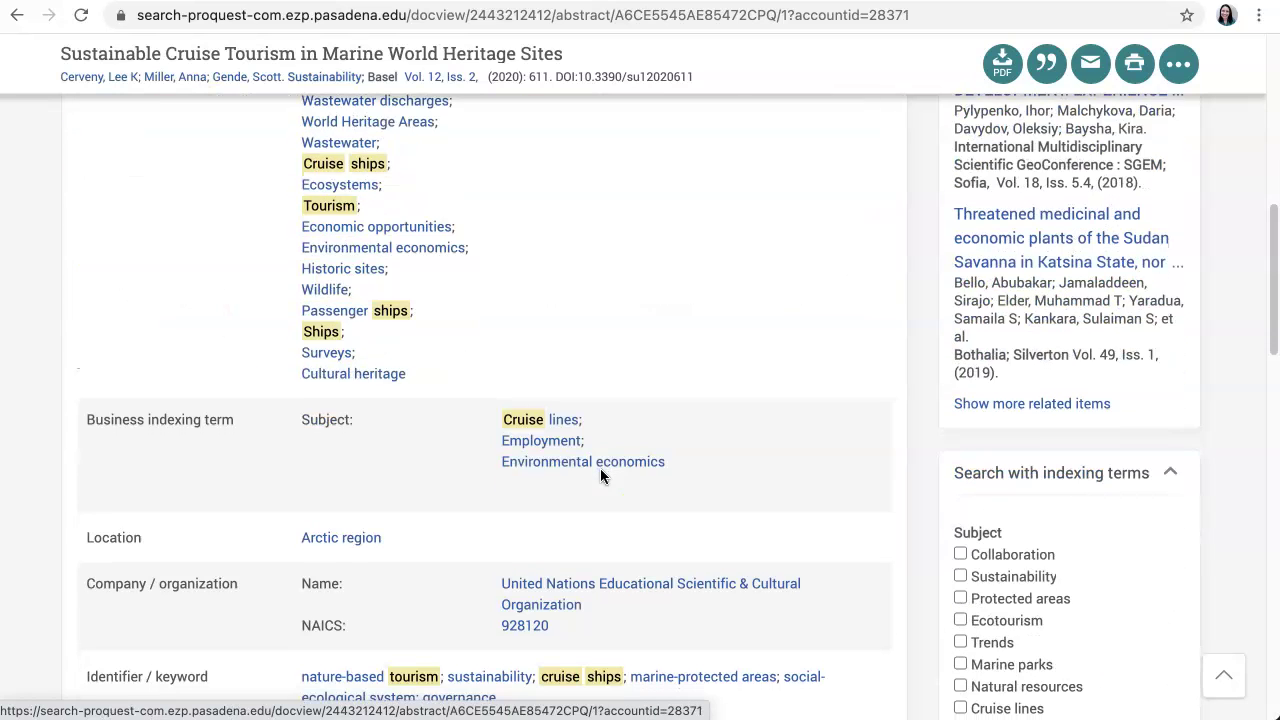
Step: Review the details (Sustainability, vol. 12, issue 2, 2020, MDPI AG) and select the page's web address
{"action": "scroll", "coordinate": [512, 490], "scroll_direction": "down", "scroll_amount": 3}
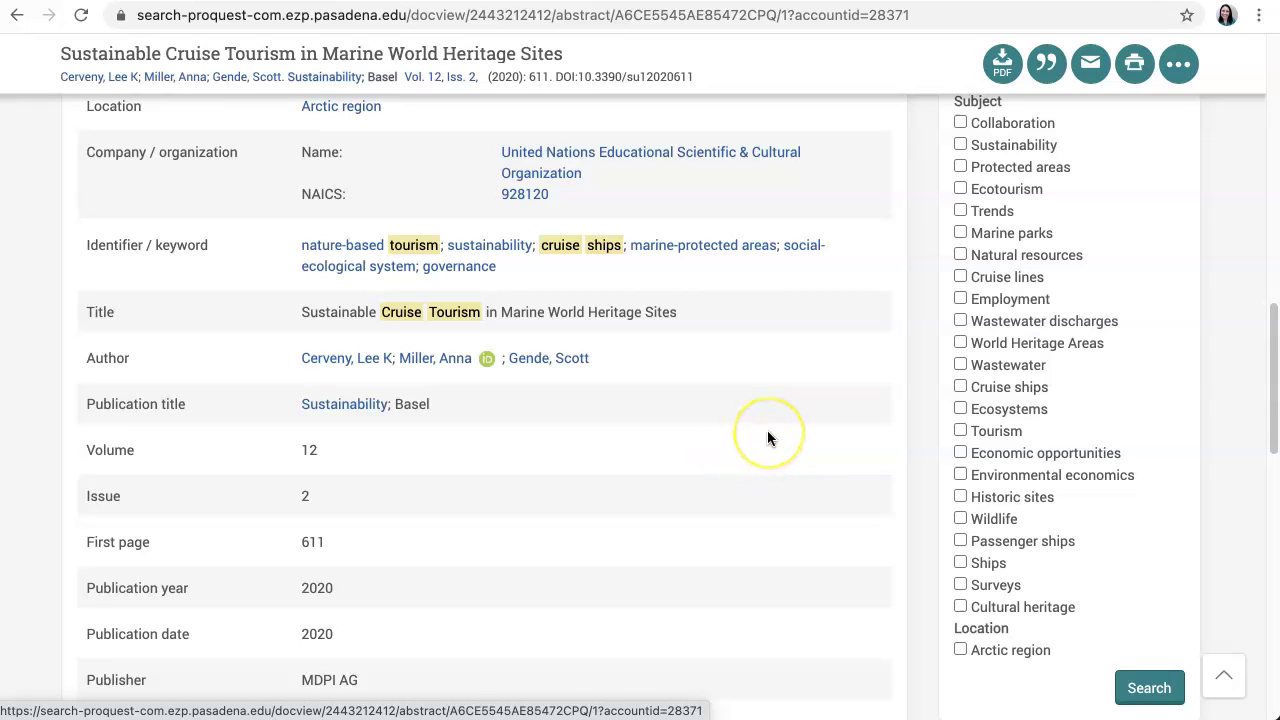
{"action": "left_click", "coordinate": [793, 445]}
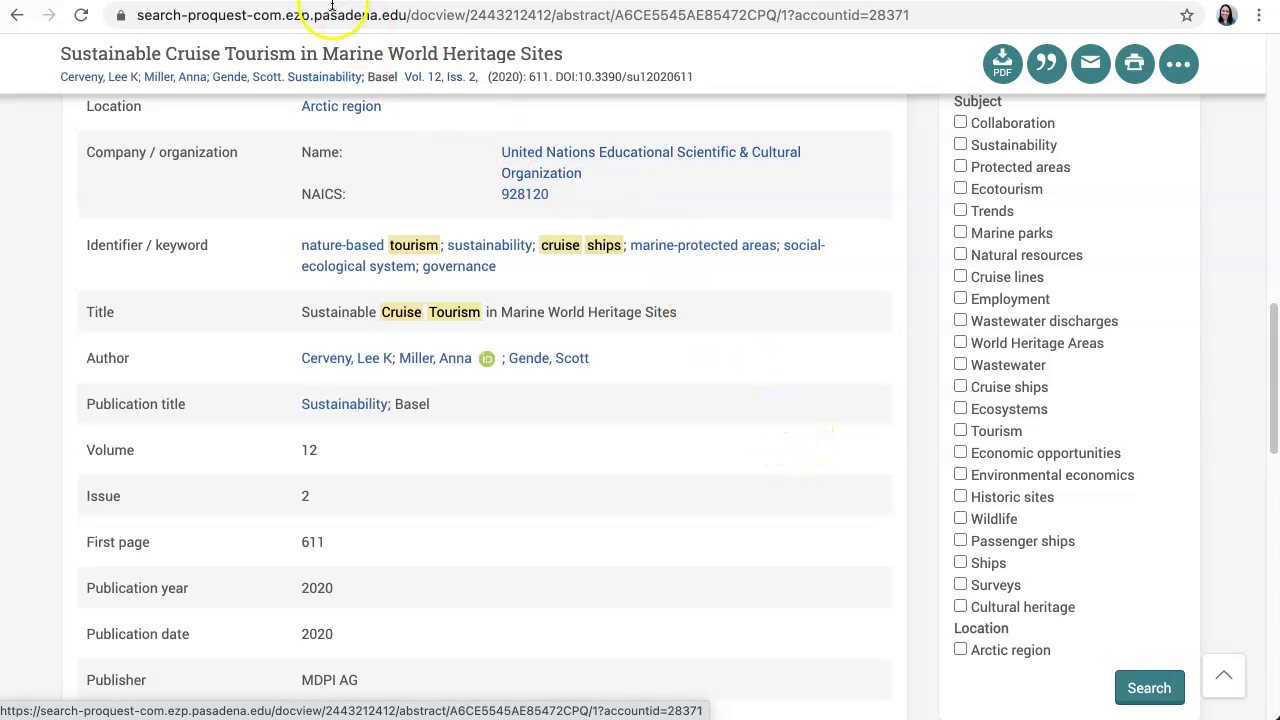
{"action": "left_click", "coordinate": [385, 15]}
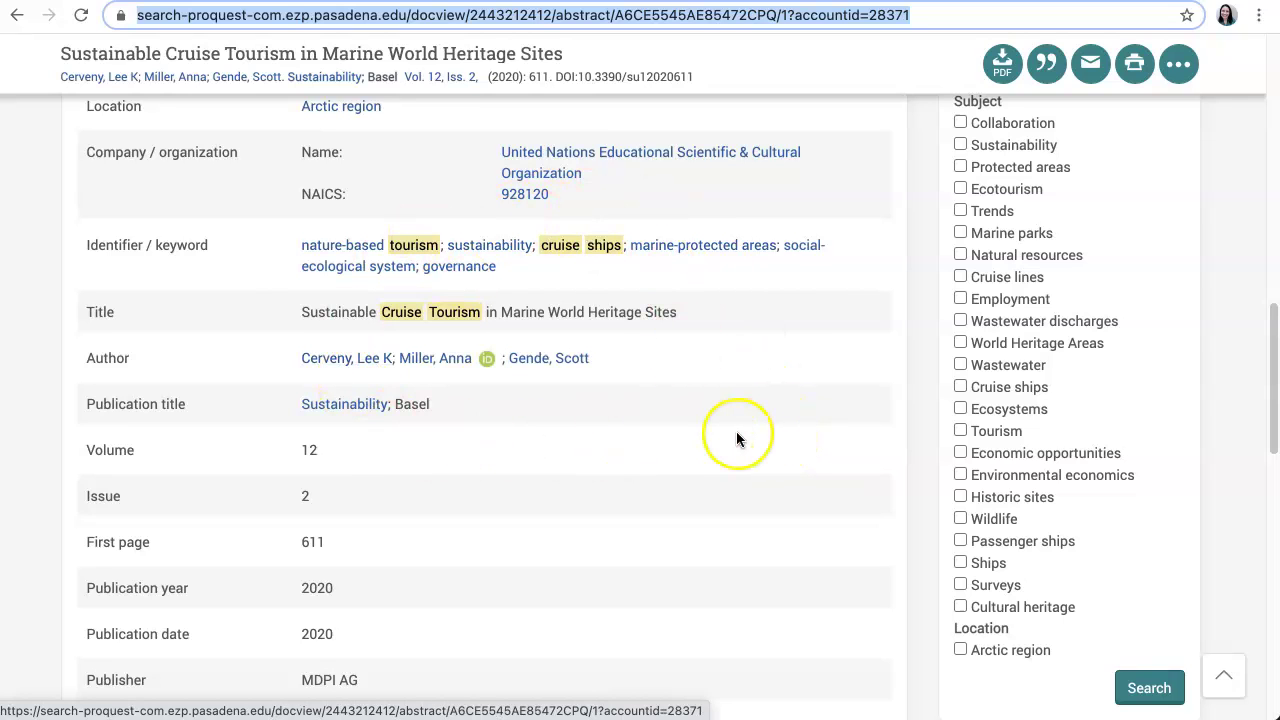
Step: Select the full Document URL in the cruise tourism article's record, then return to the top
{"action": "scroll", "coordinate": [668, 421], "scroll_direction": "down", "scroll_amount": 2}
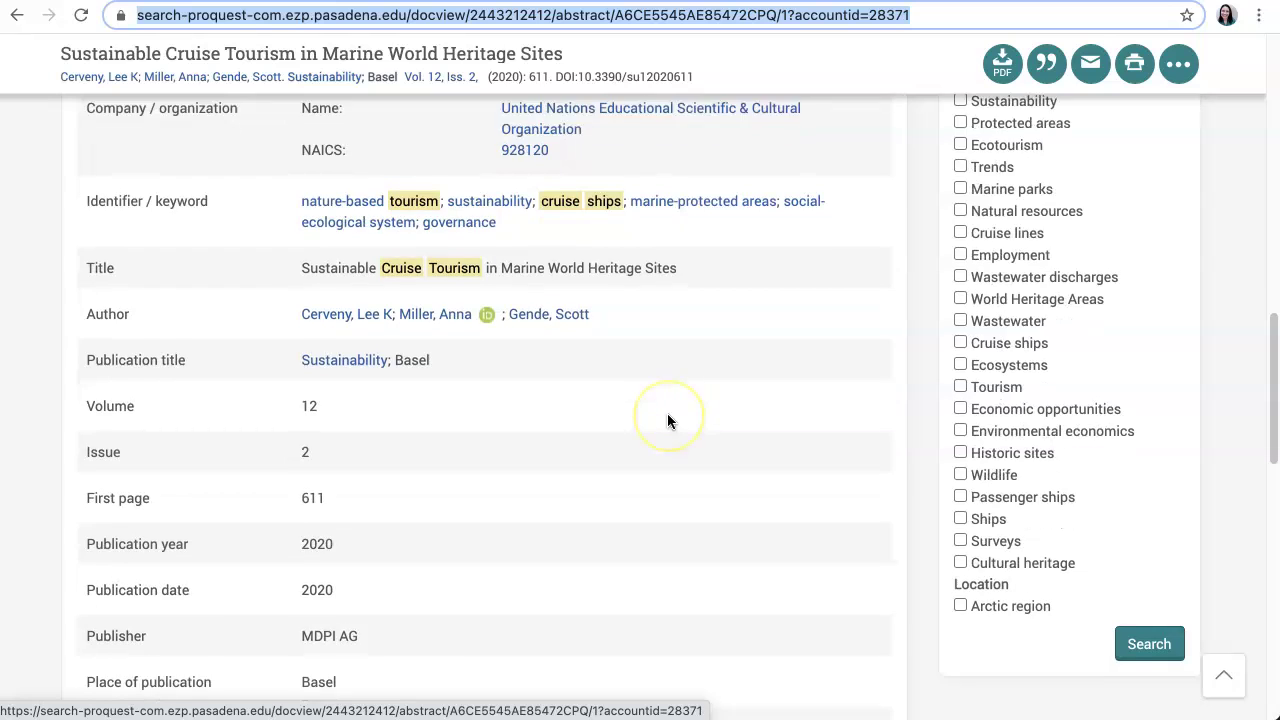
{"action": "scroll", "coordinate": [668, 421], "scroll_direction": "down", "scroll_amount": 5}
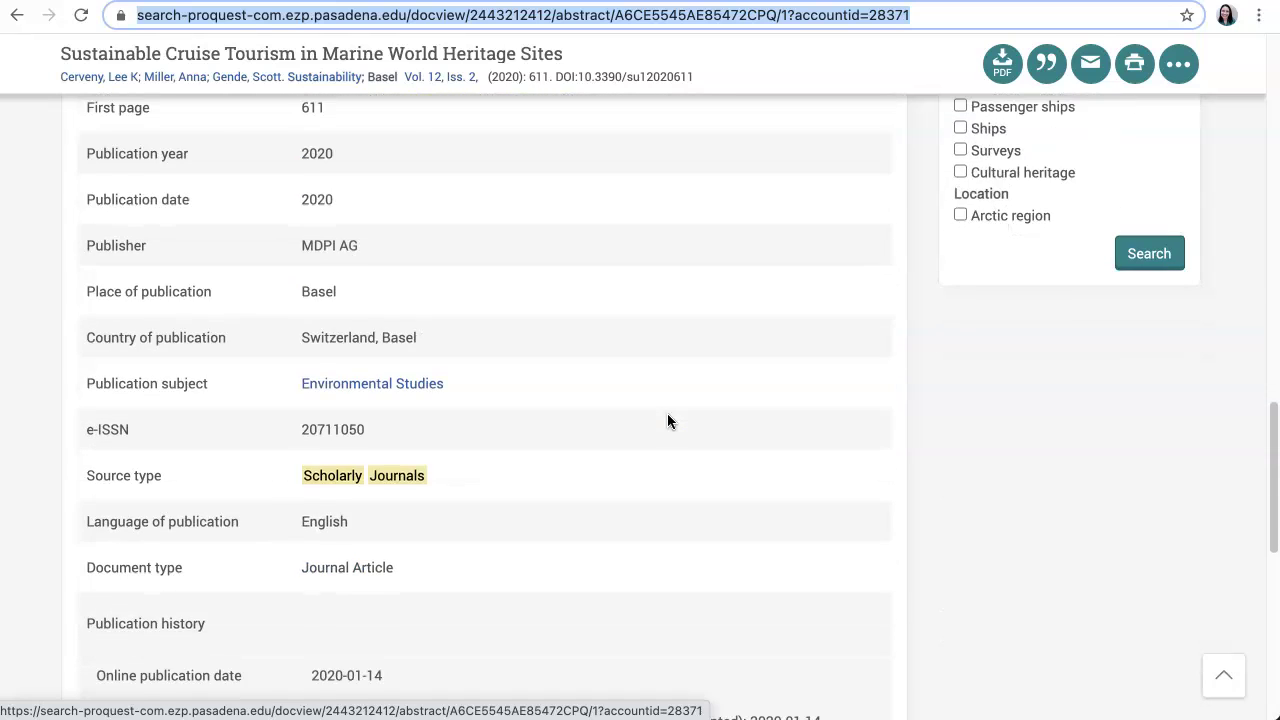
{"action": "scroll", "coordinate": [667, 421], "scroll_direction": "down", "scroll_amount": 2}
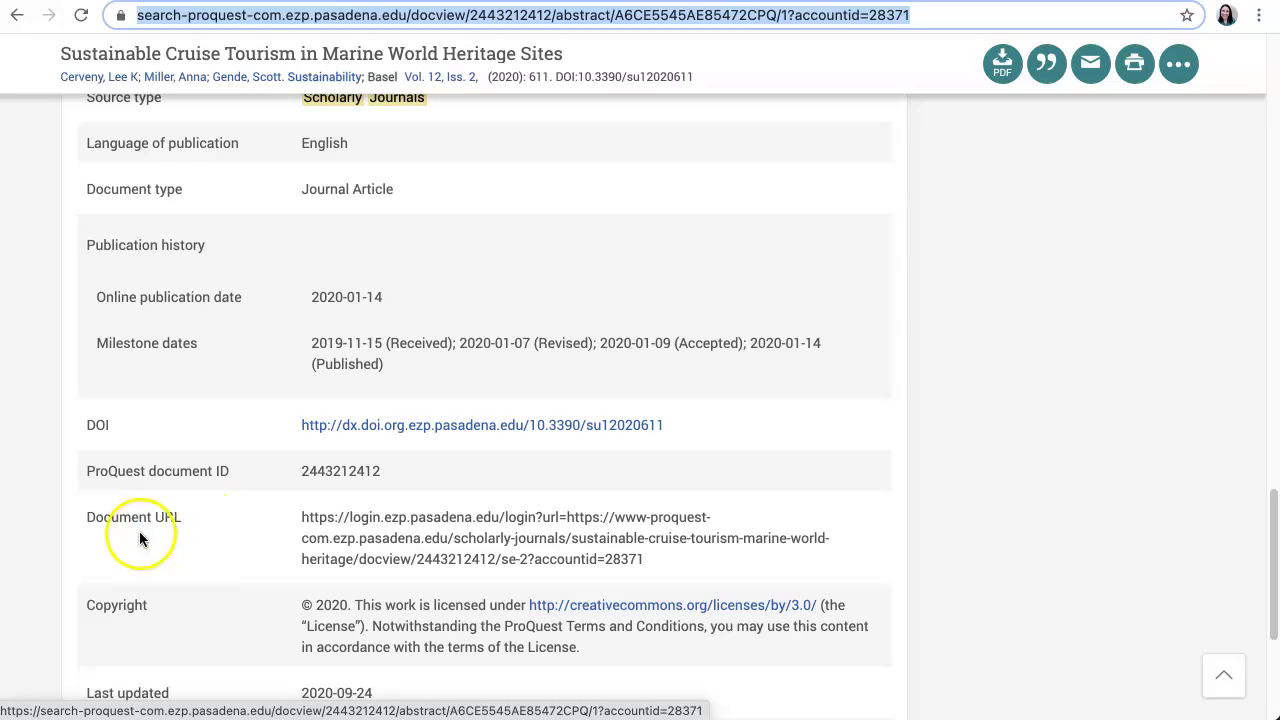
{"action": "left_click_drag", "start_coordinate": [303, 519], "coordinate": [666, 553]}
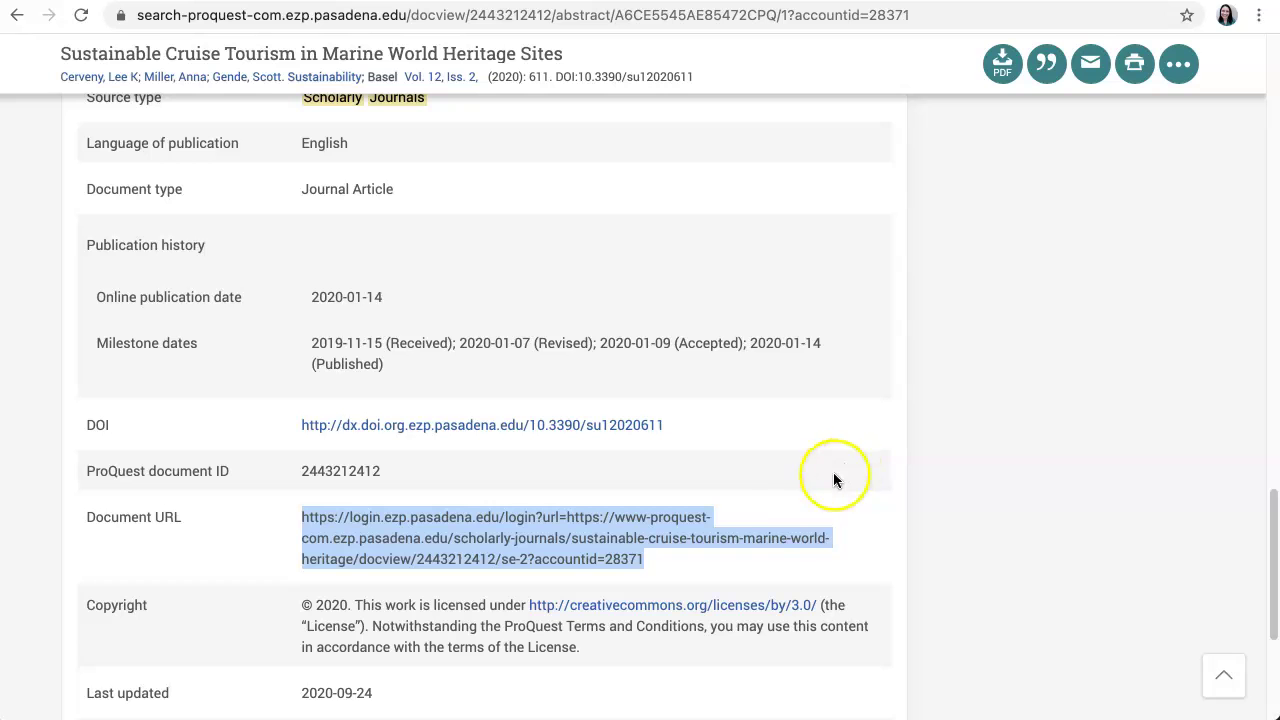
{"action": "scroll", "coordinate": [795, 508], "scroll_direction": "up", "scroll_amount": 20}
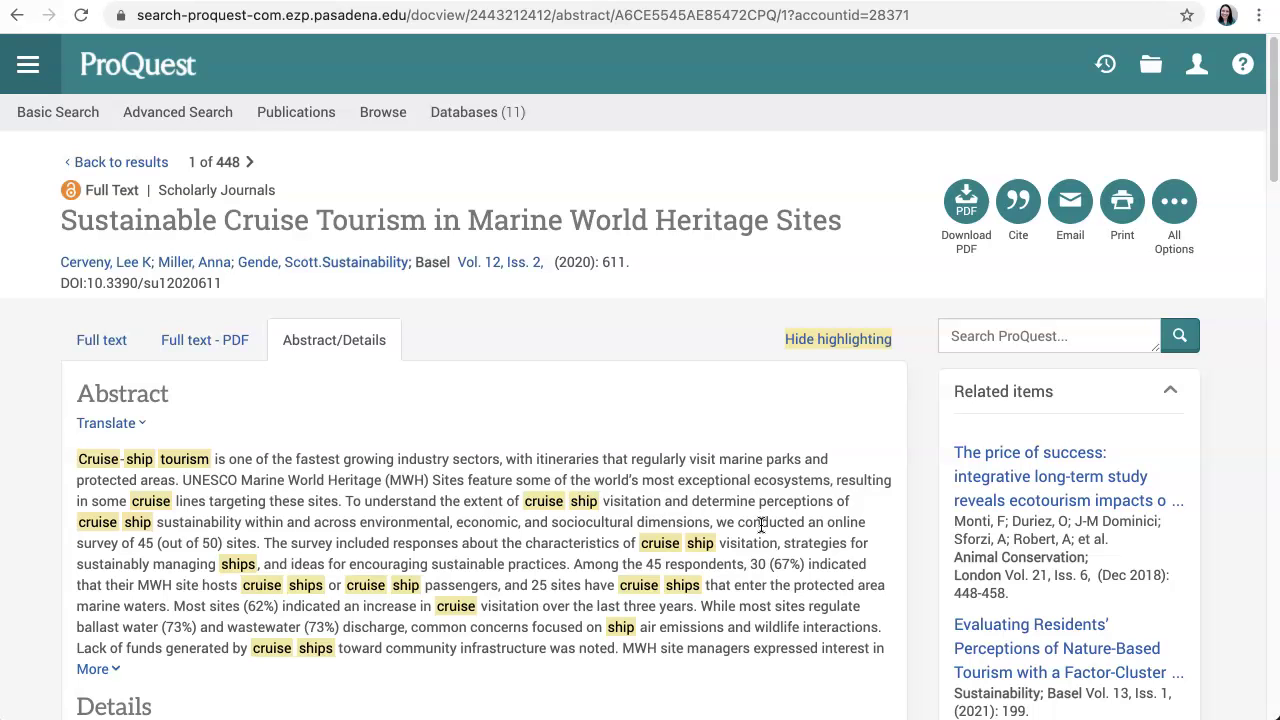
Step: Return to the 448 search results and clear the Advanced Search form
{"action": "left_click", "coordinate": [118, 164]}
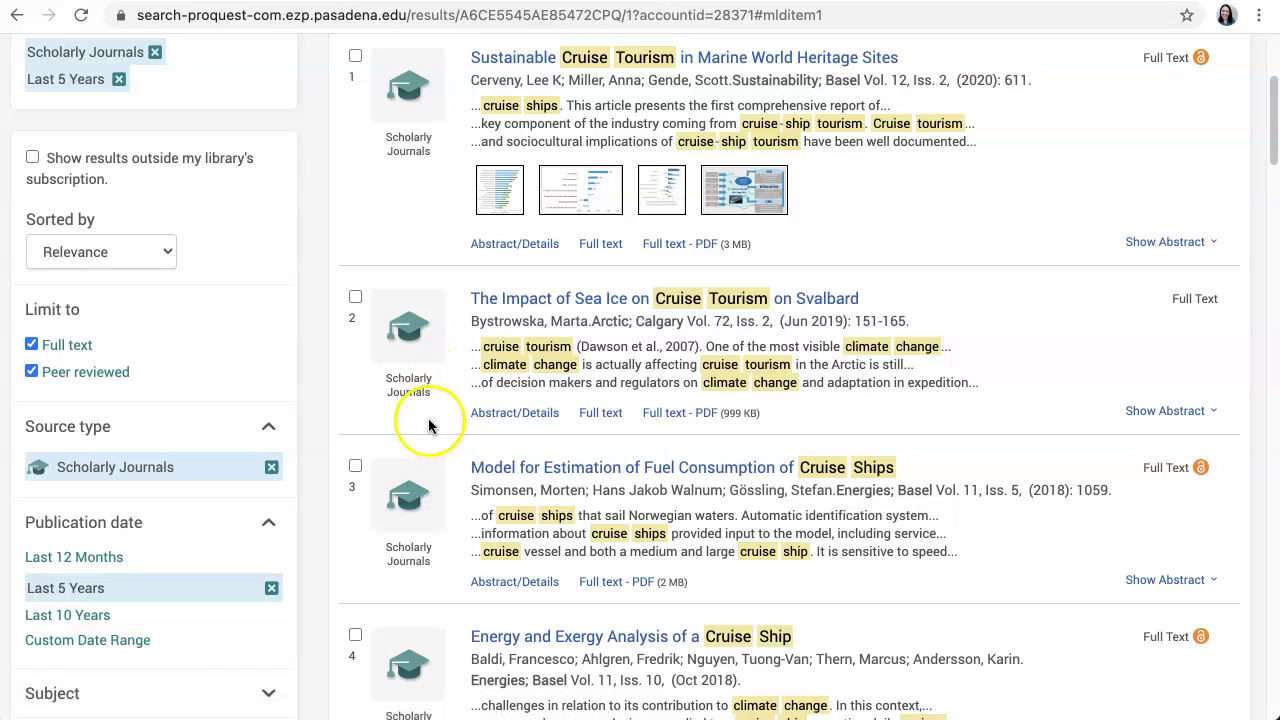
{"action": "scroll", "coordinate": [430, 435], "scroll_direction": "up", "scroll_amount": 3}
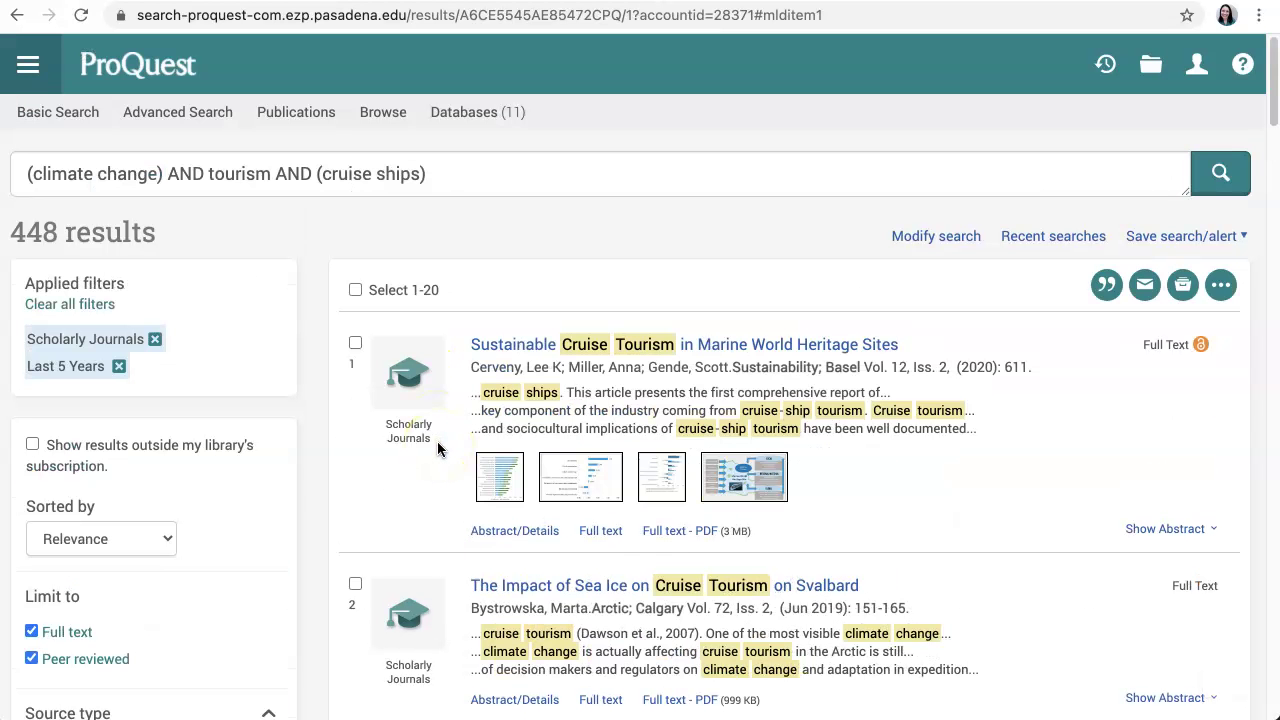
{"action": "left_click", "coordinate": [167, 116]}
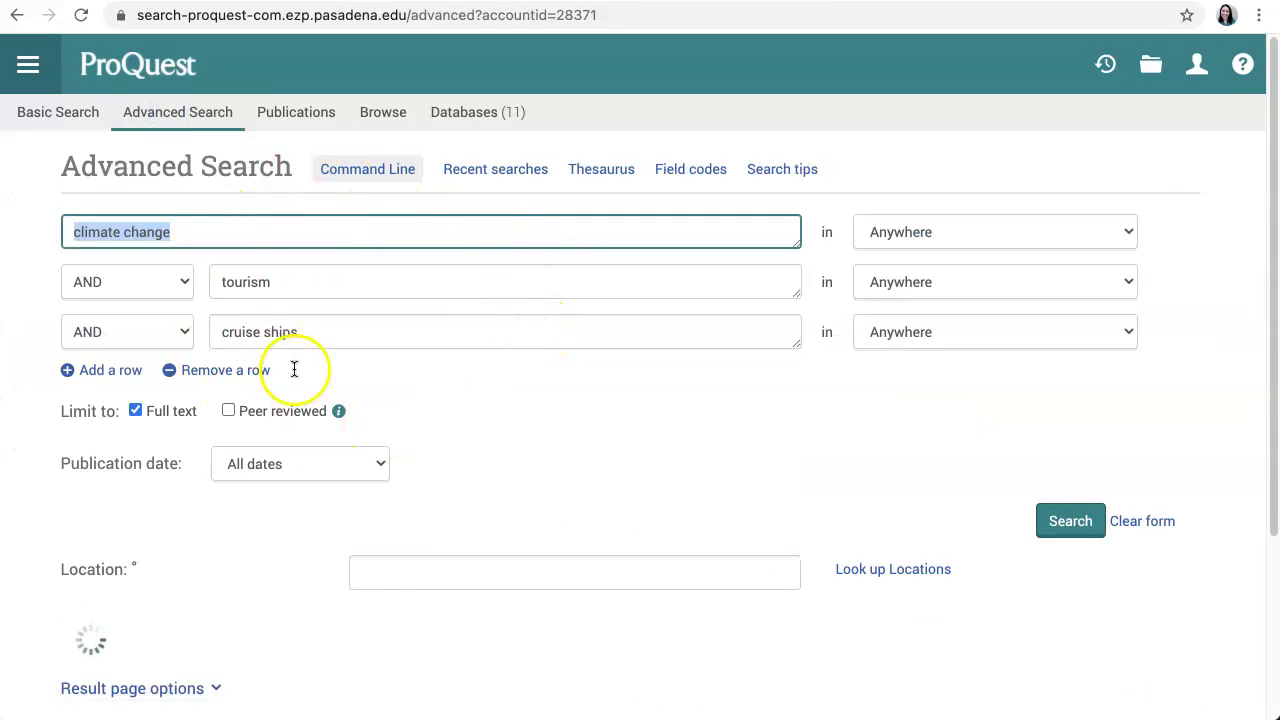
{"action": "left_click", "coordinate": [1155, 522]}
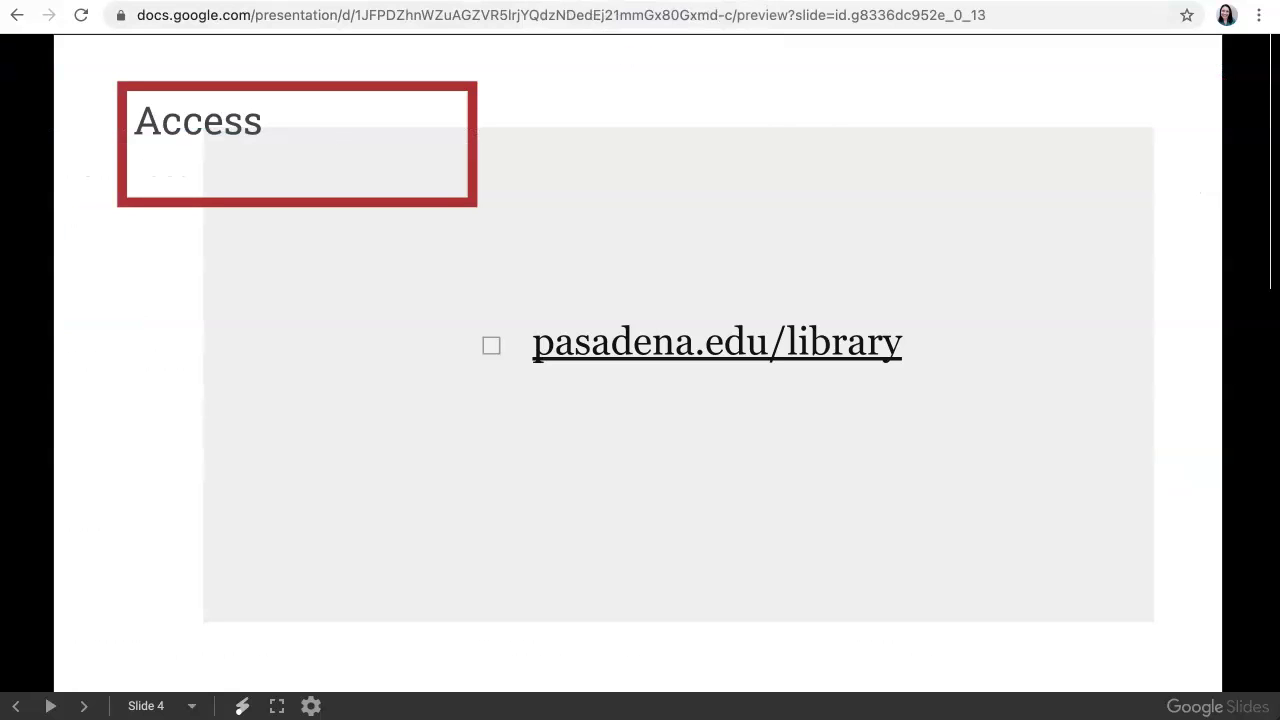
Step: Step through slide 5's Databases and Ask a Librarian highlights to reach slide 6, 'Thank you!'
{"action": "left_click", "coordinate": [1067, 549]}
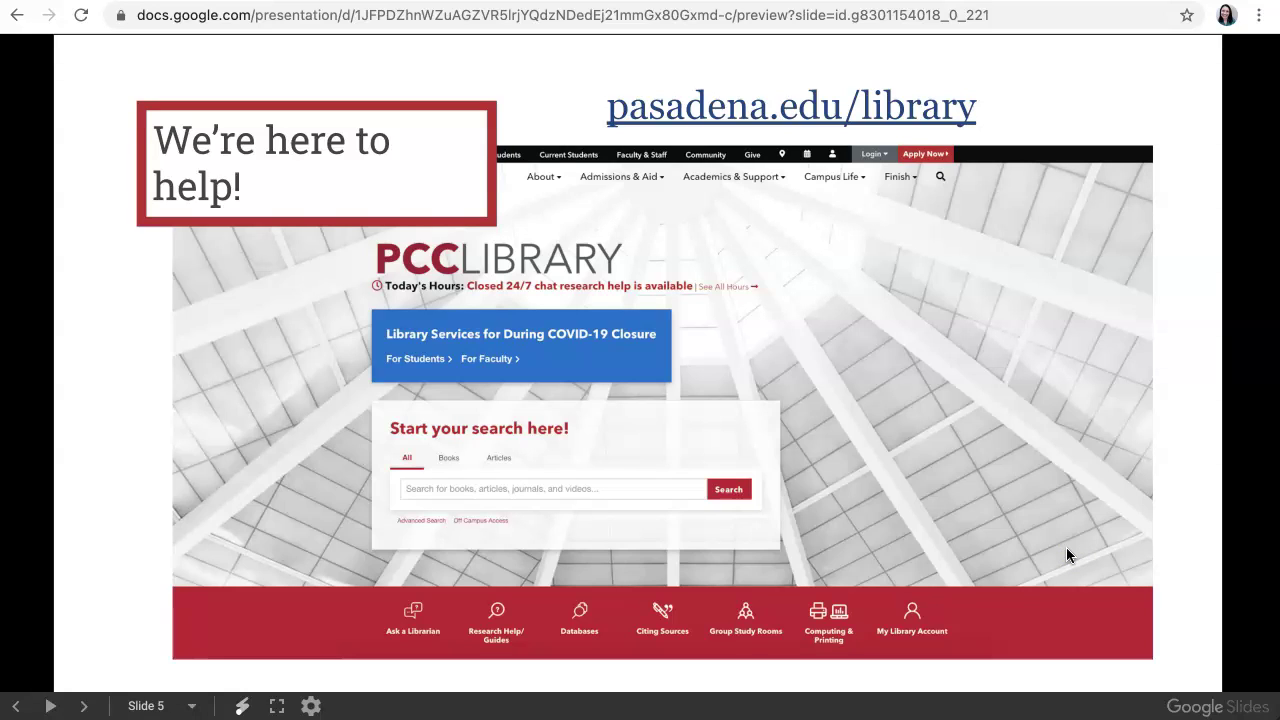
{"action": "left_click", "coordinate": [1066, 547]}
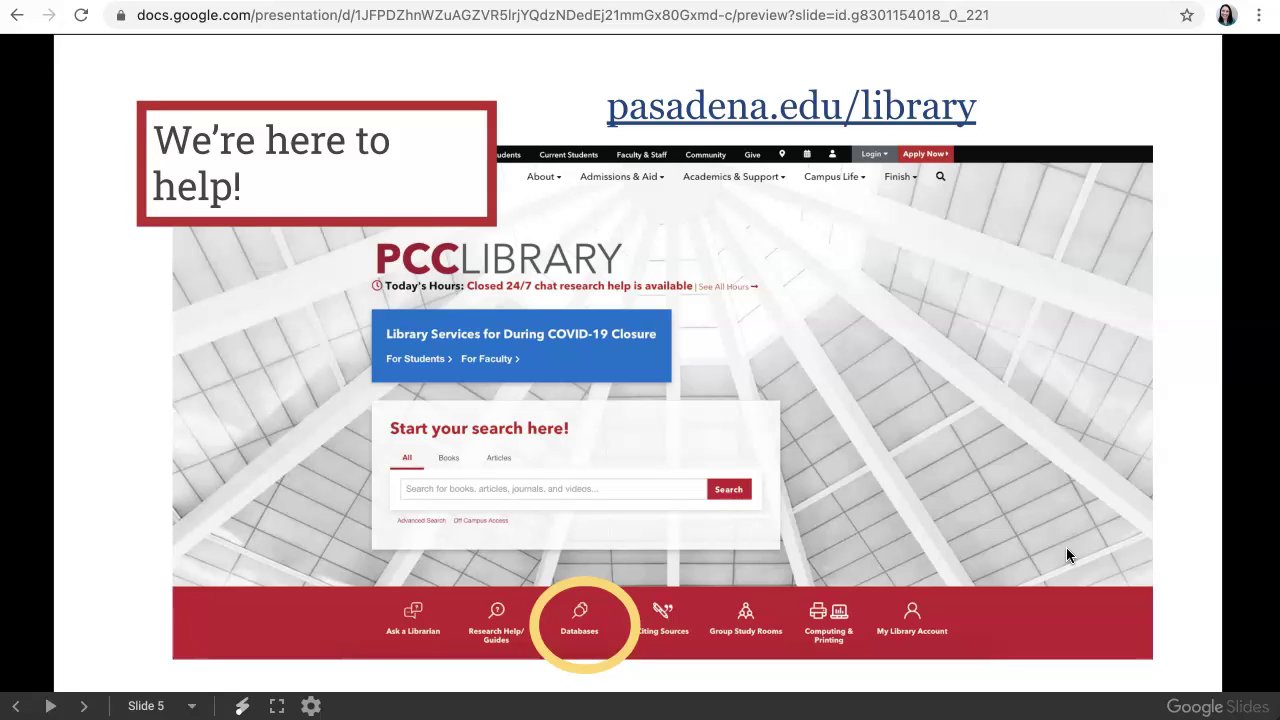
{"action": "scroll", "coordinate": [1066, 547], "scroll_direction": "down", "scroll_amount": 1}
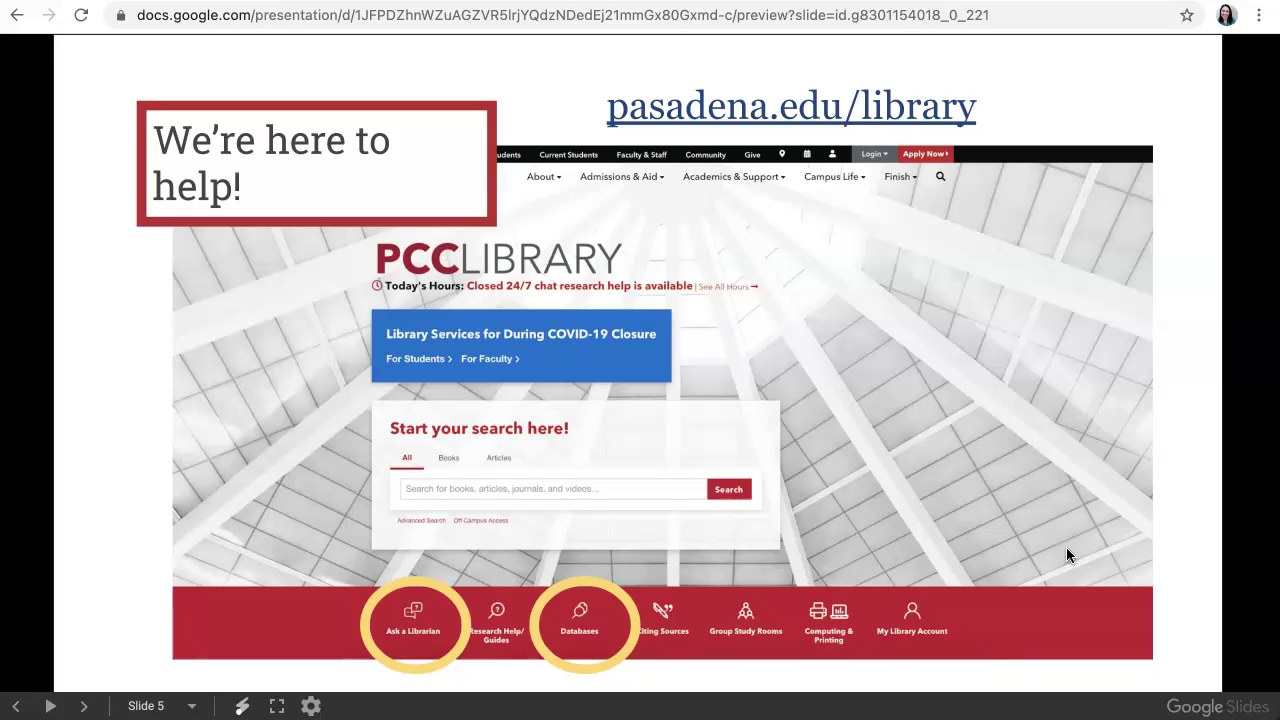
{"action": "key", "text": "Right"}
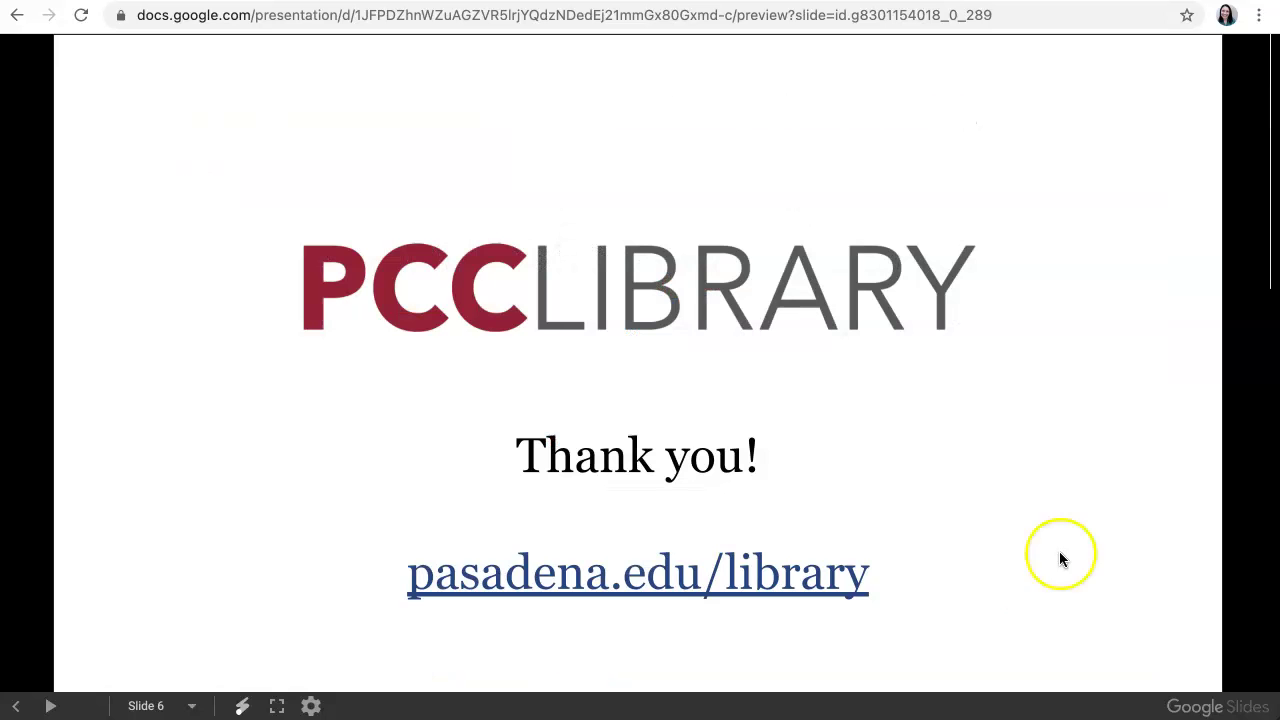